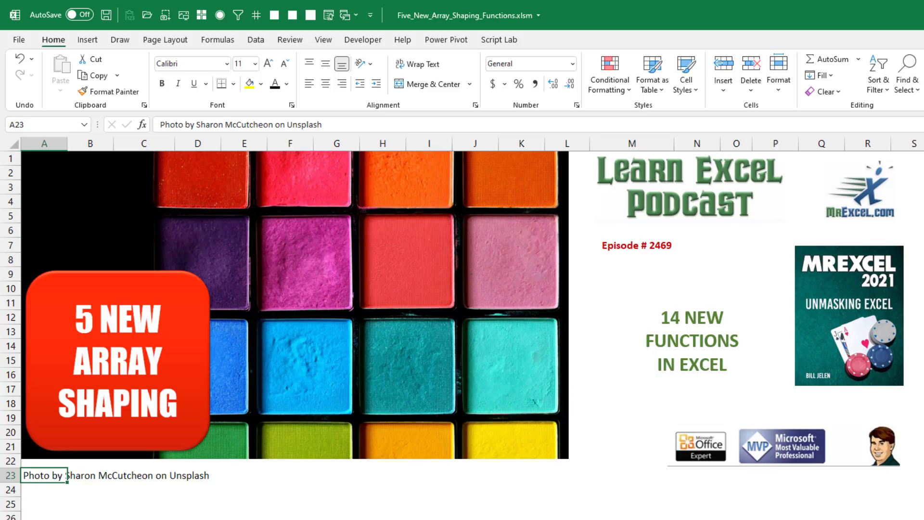
- Go from the title image to the next sheet, which lists the 14 new Insiders Beta functions
{"action": "key", "text": "ctrl+Page_Down"}
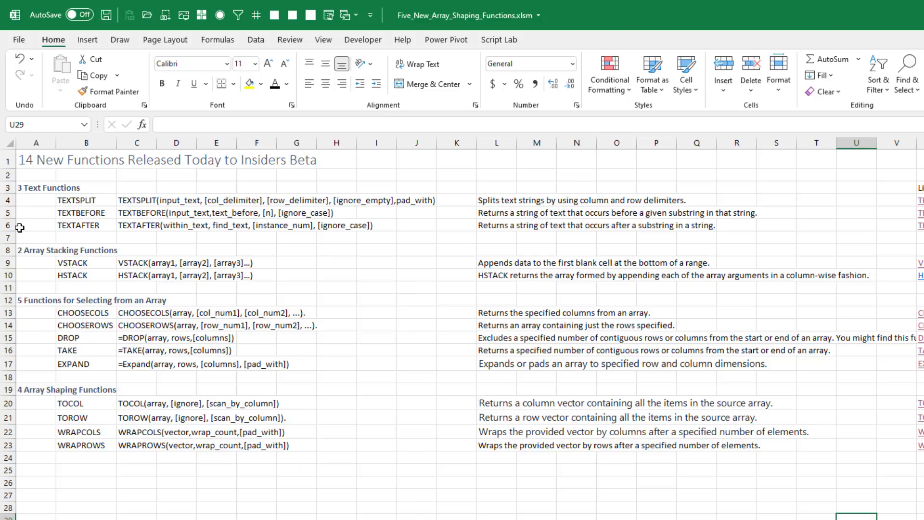
- Select the TEXTSPLIT entry in B4 of the function list
{"action": "left_click", "coordinate": [90, 198]}
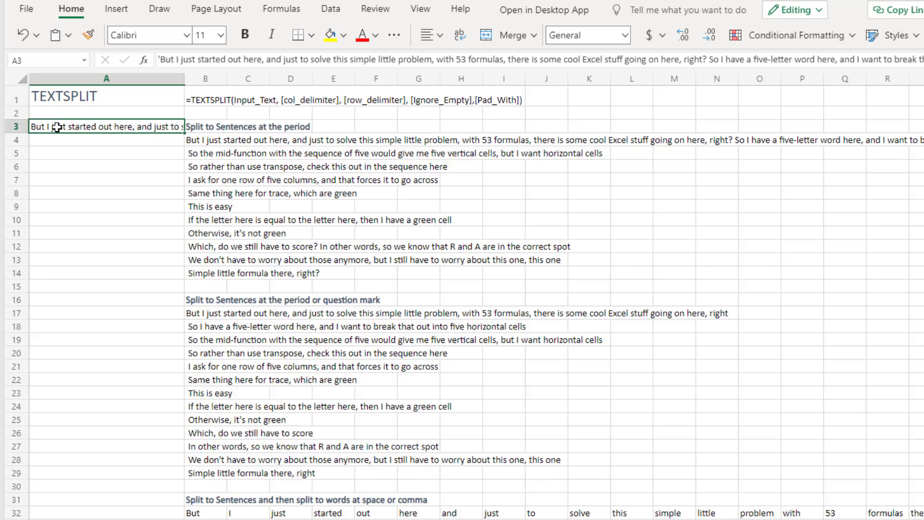
{"action": "left_click", "coordinate": [205, 140]}
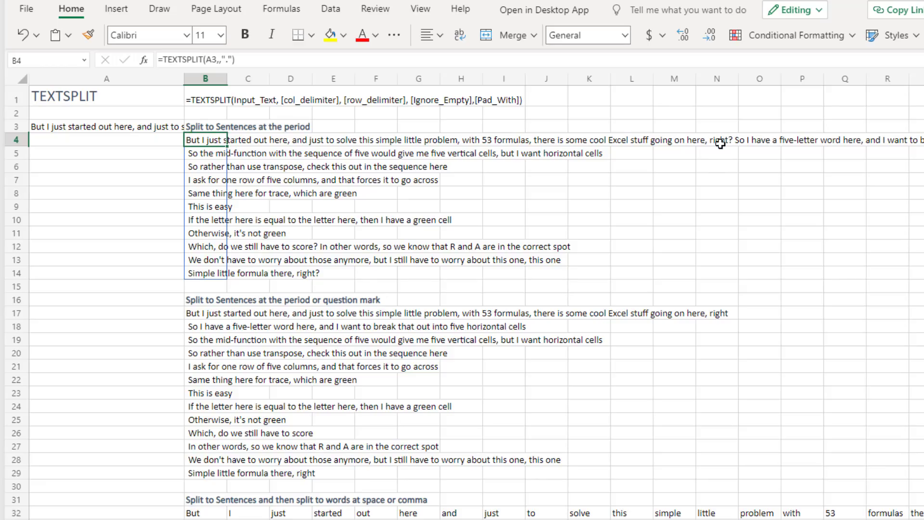
{"action": "left_click", "coordinate": [198, 312]}
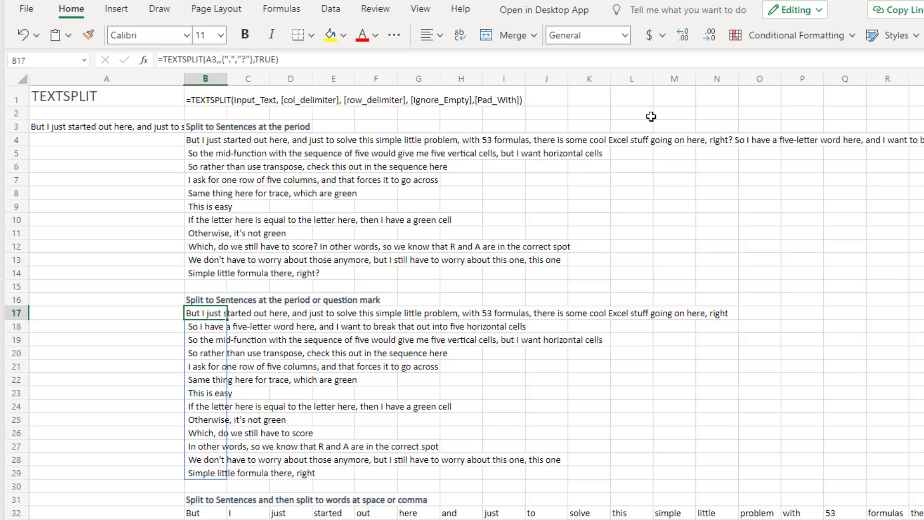
{"action": "scroll", "coordinate": [409, 332], "scroll_direction": "down", "scroll_amount": 1}
{"action": "scroll", "coordinate": [409, 332], "scroll_direction": "down", "scroll_amount": 6}
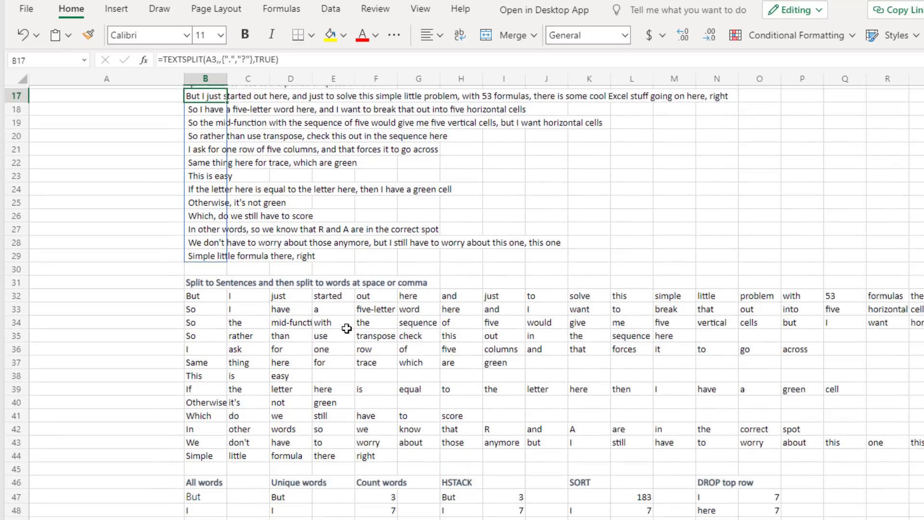
{"action": "left_click", "coordinate": [208, 269]}
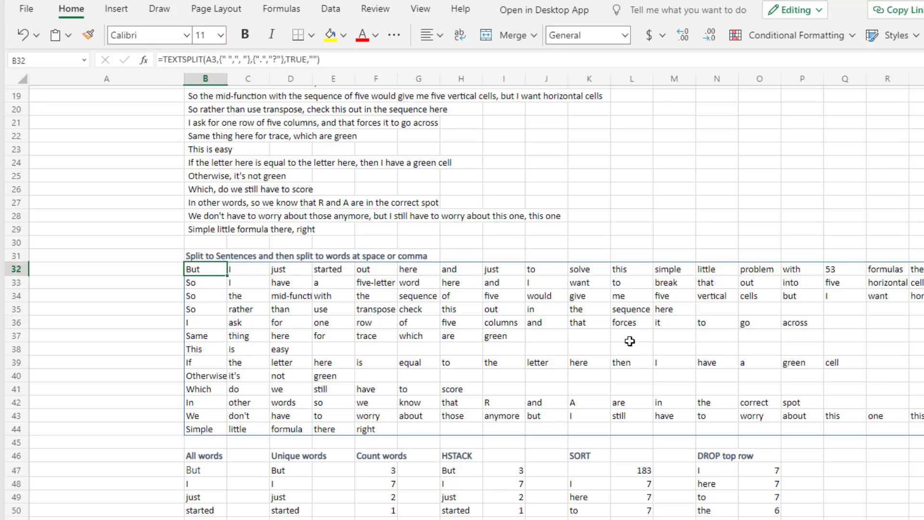
{"action": "scroll", "coordinate": [533, 345], "scroll_direction": "down", "scroll_amount": 2}
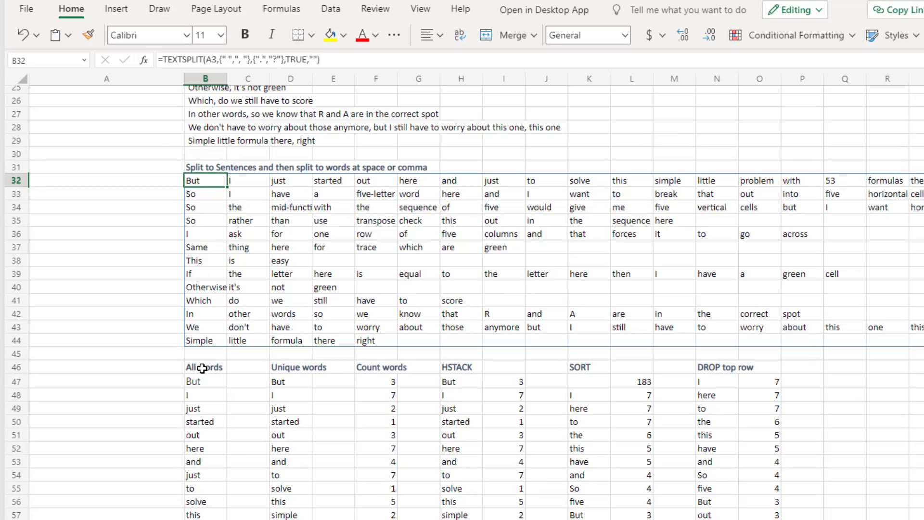
{"action": "left_click", "coordinate": [203, 381]}
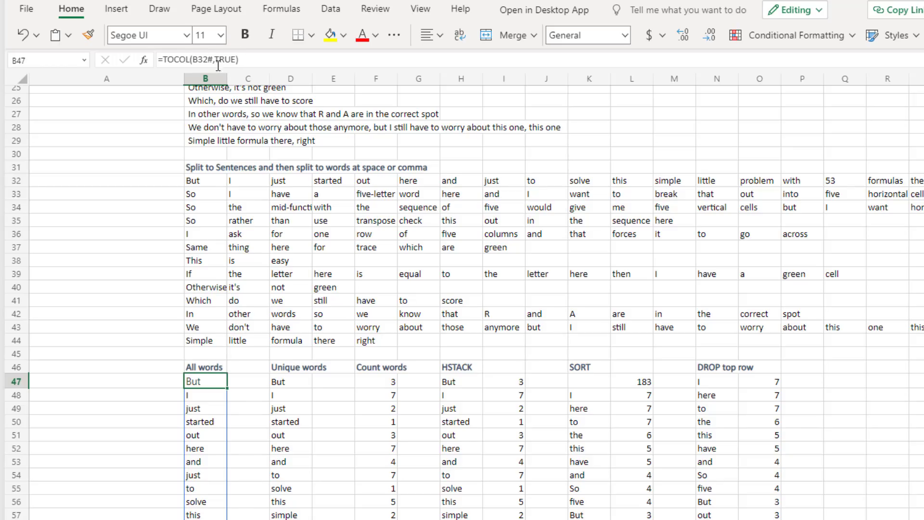
{"action": "key", "text": "Right"}
{"action": "key", "text": "Right"}
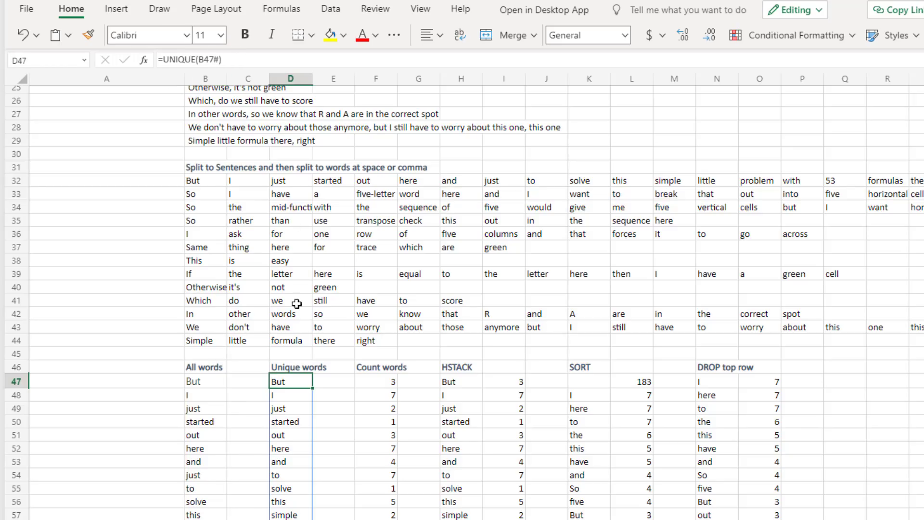
{"action": "left_click", "coordinate": [375, 382]}
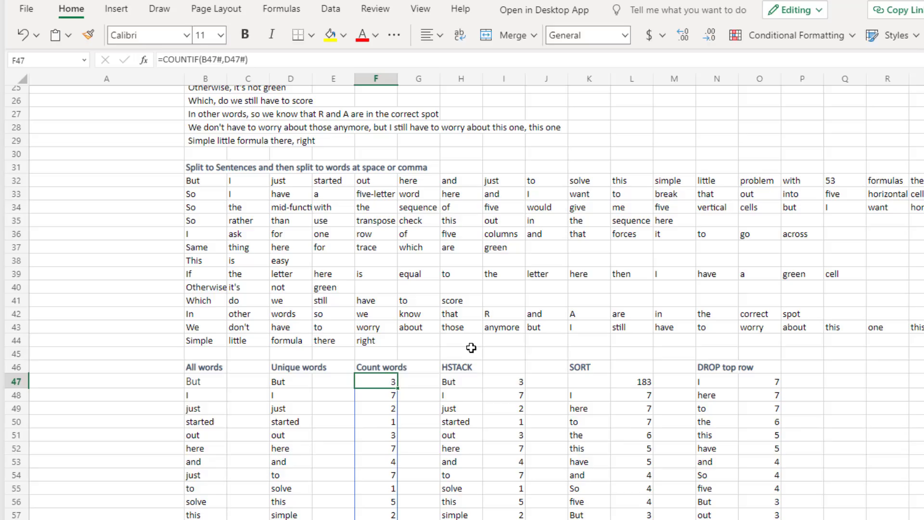
{"action": "key", "text": "F2"}
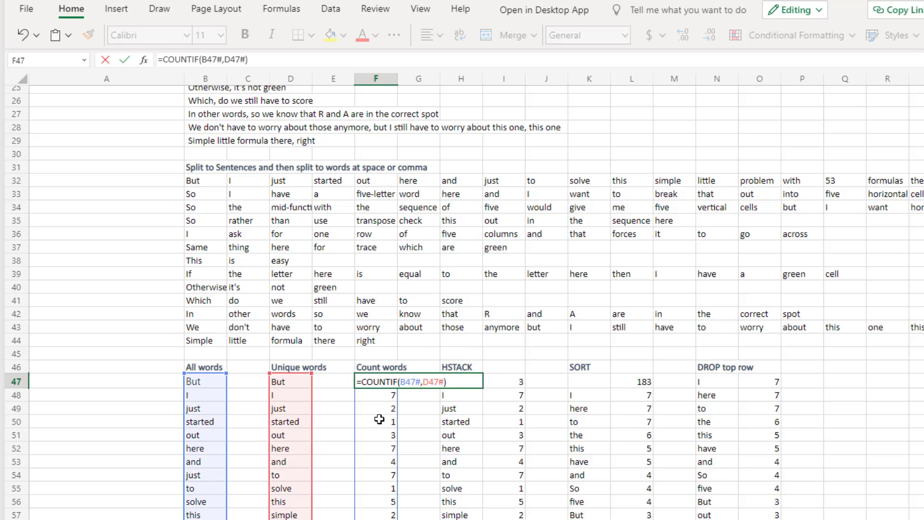
{"action": "key", "text": "Escape"}
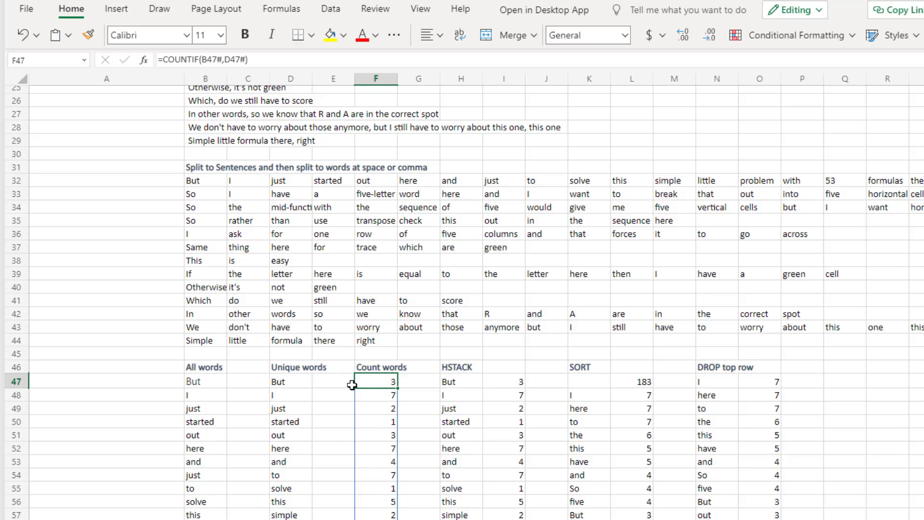
{"action": "left_click", "coordinate": [453, 382]}
{"action": "key", "text": "F2"}
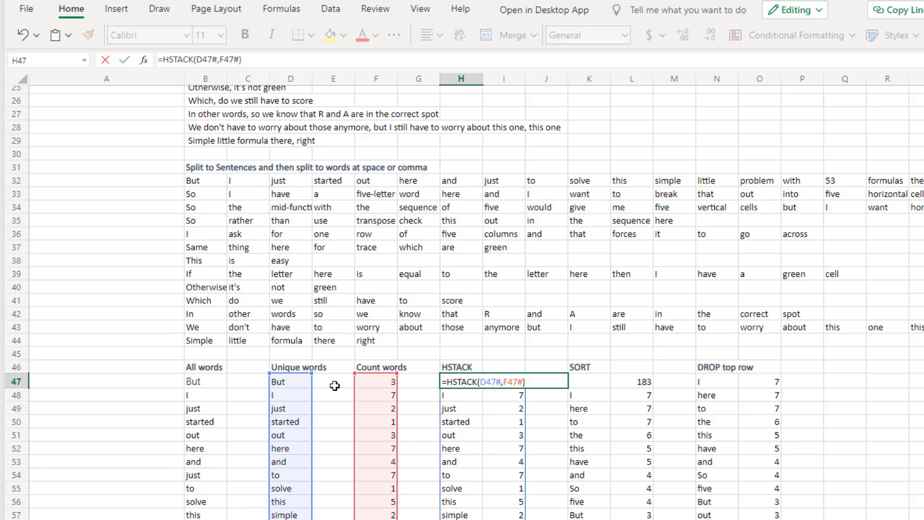
{"action": "key", "text": "Escape"}
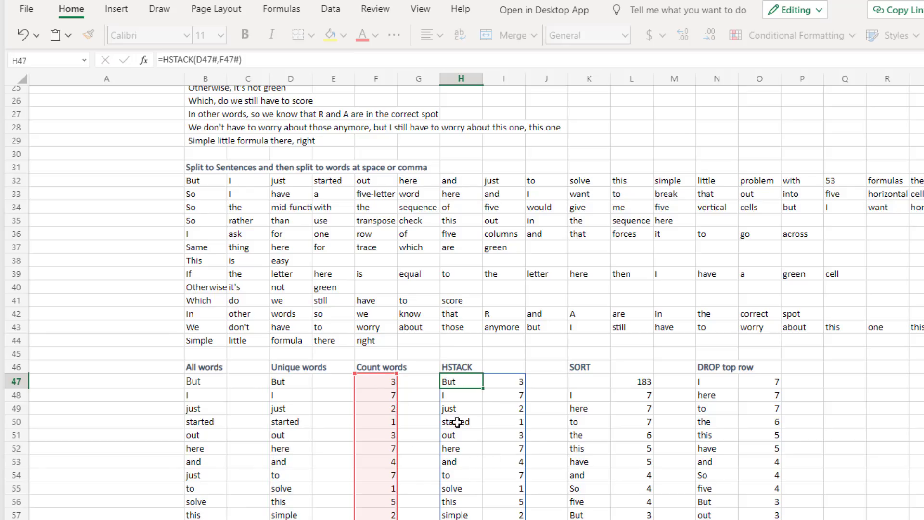
{"action": "left_click", "coordinate": [583, 380]}
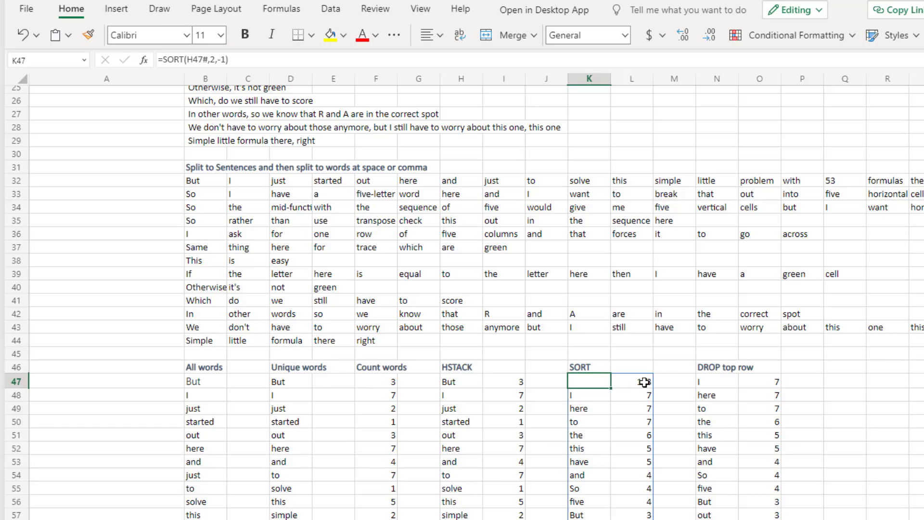
{"action": "left_click", "coordinate": [709, 380]}
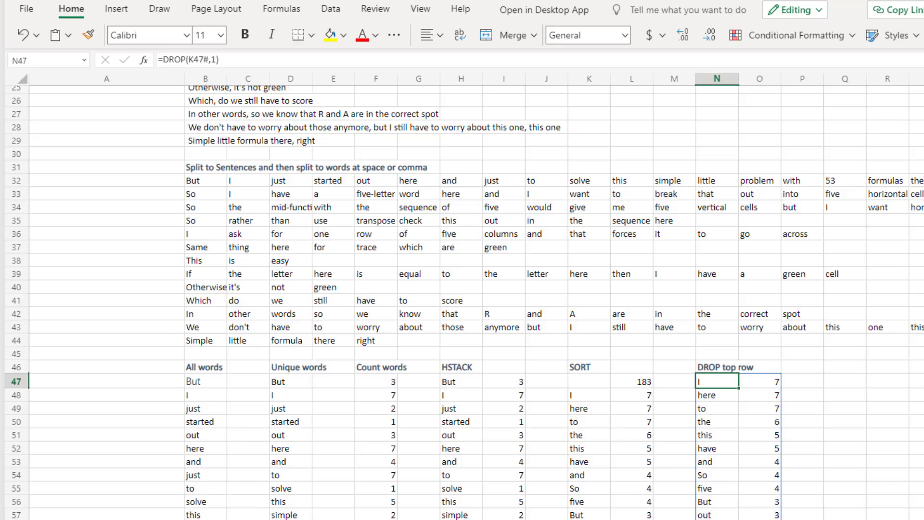
{"action": "scroll", "coordinate": [848, 471], "scroll_direction": "down", "scroll_amount": 4}
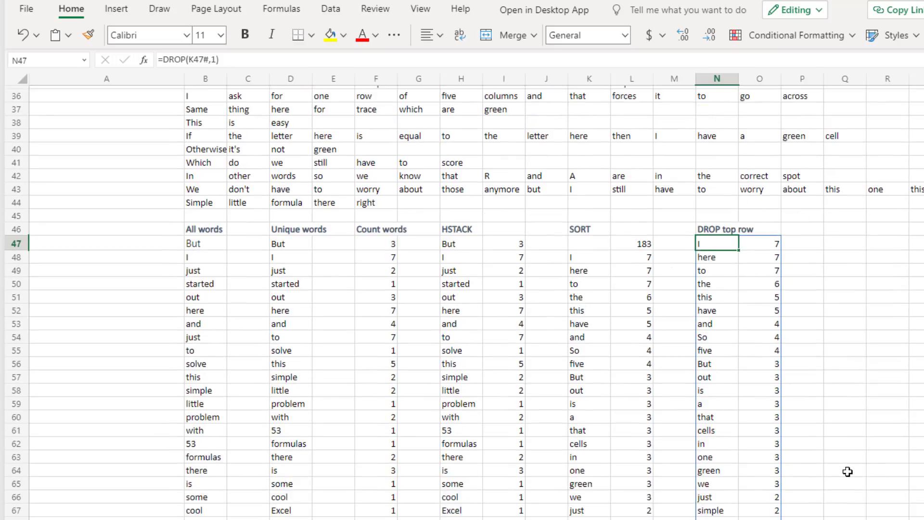
{"action": "scroll", "coordinate": [848, 472], "scroll_direction": "down", "scroll_amount": 1}
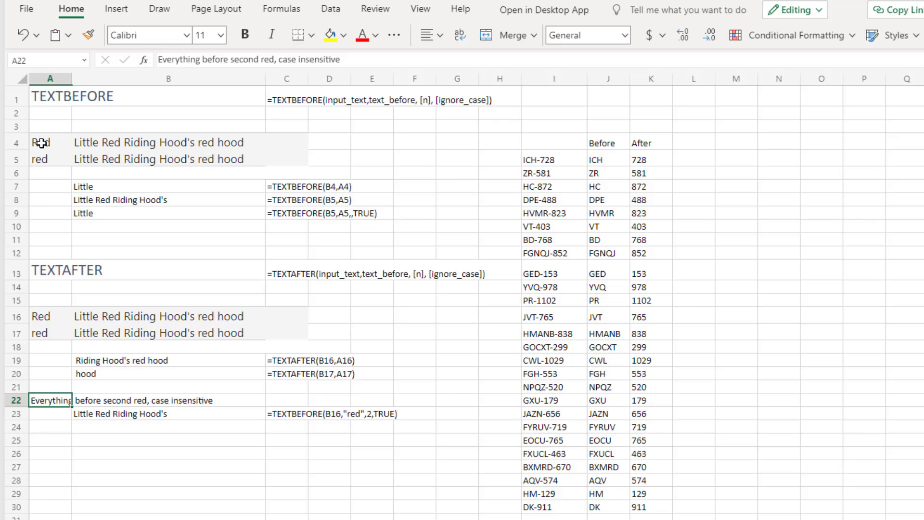
- Inspect the TEXTBEFORE formulas in B7, B8 and B9, including the ignore_case argument
{"action": "left_click", "coordinate": [102, 186]}
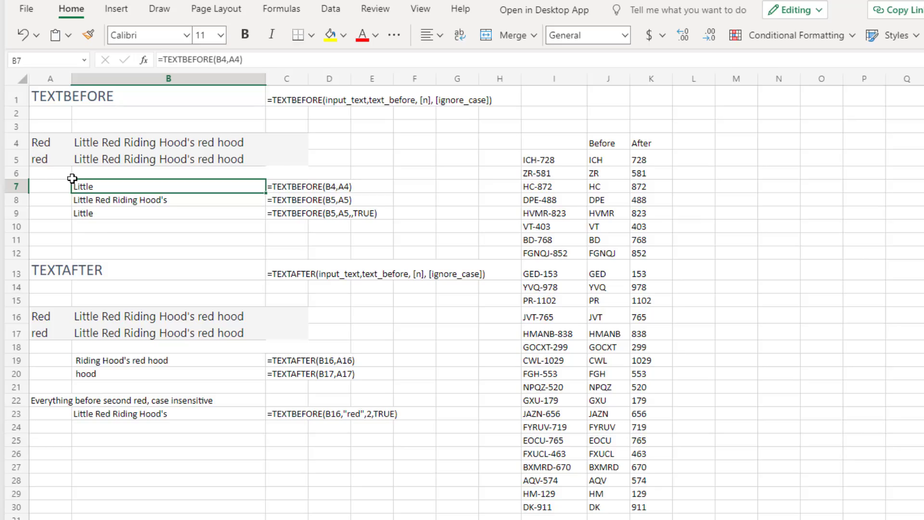
{"action": "left_click", "coordinate": [99, 202]}
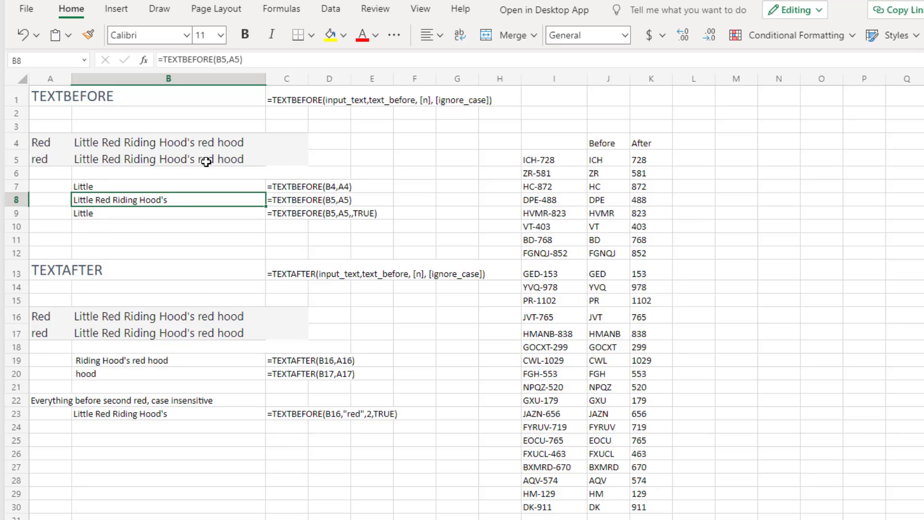
{"action": "left_click", "coordinate": [93, 213]}
{"action": "double_click", "coordinate": [94, 212]}
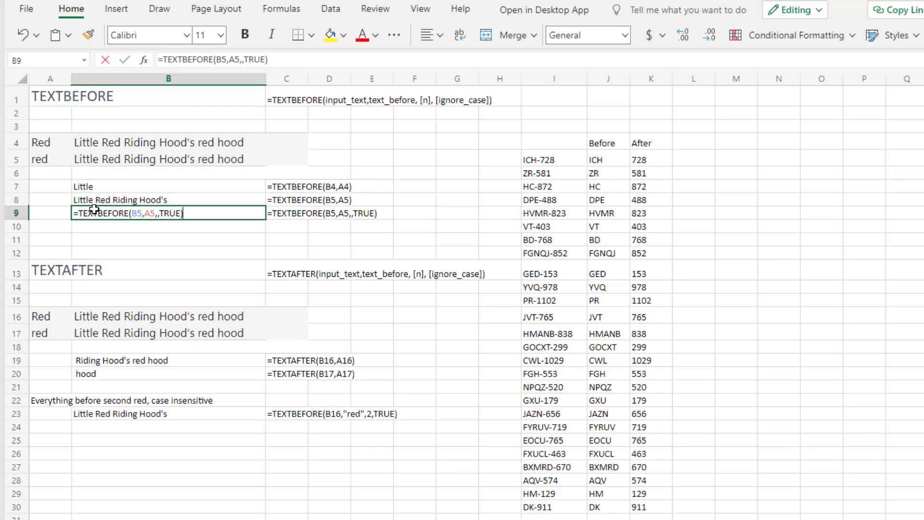
{"action": "left_click", "coordinate": [178, 213]}
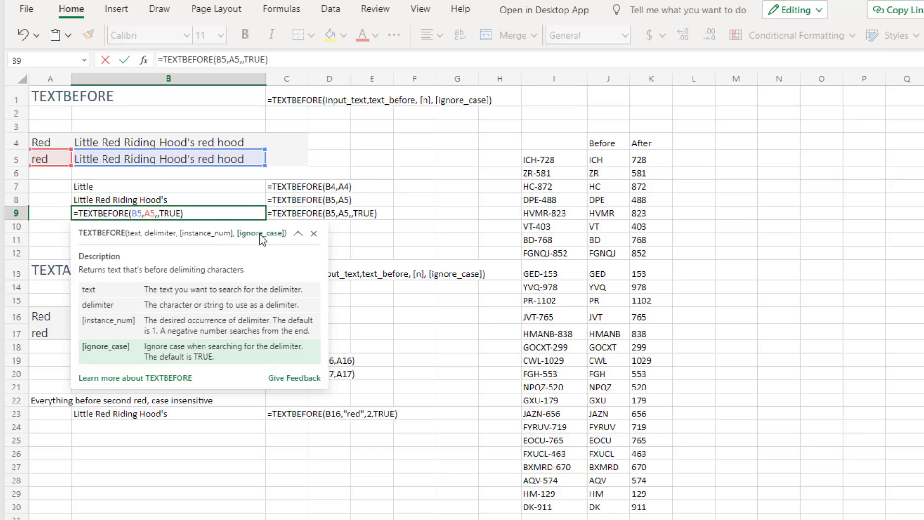
{"action": "key", "text": "Escape"}
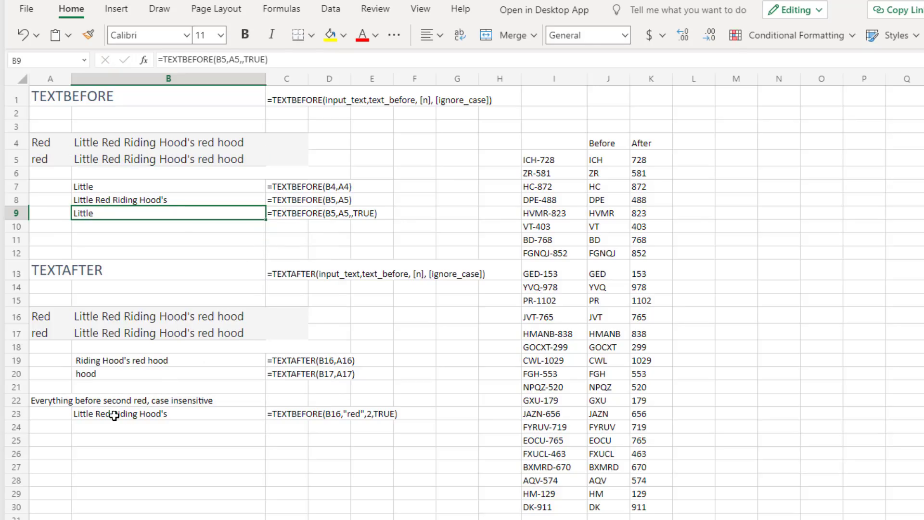
- Review B23's before-second-red formula and its instance_num argument, leaving it unchanged
{"action": "left_click", "coordinate": [97, 415]}
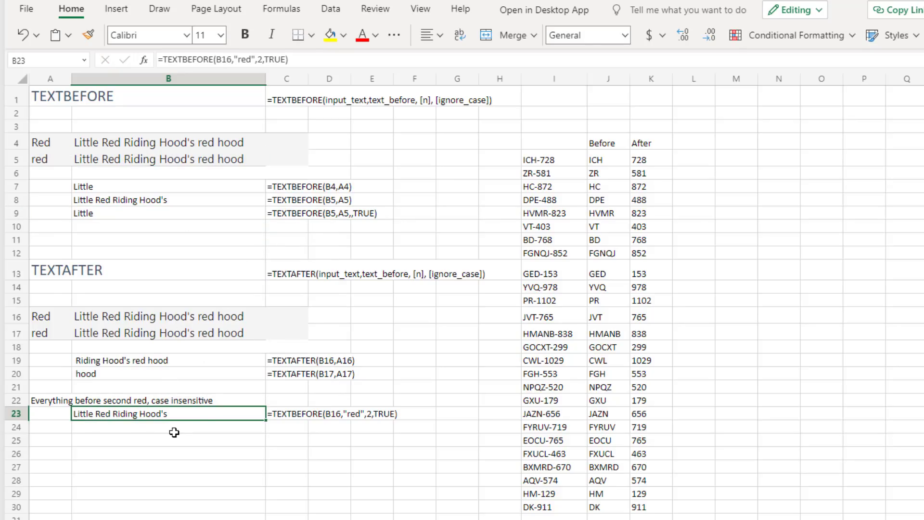
{"action": "key", "text": "F2"}
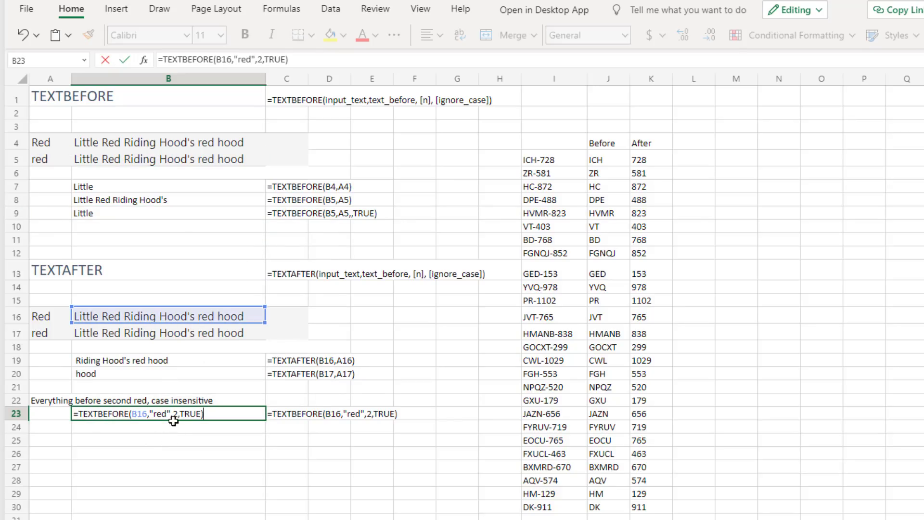
{"action": "left_click", "coordinate": [177, 414]}
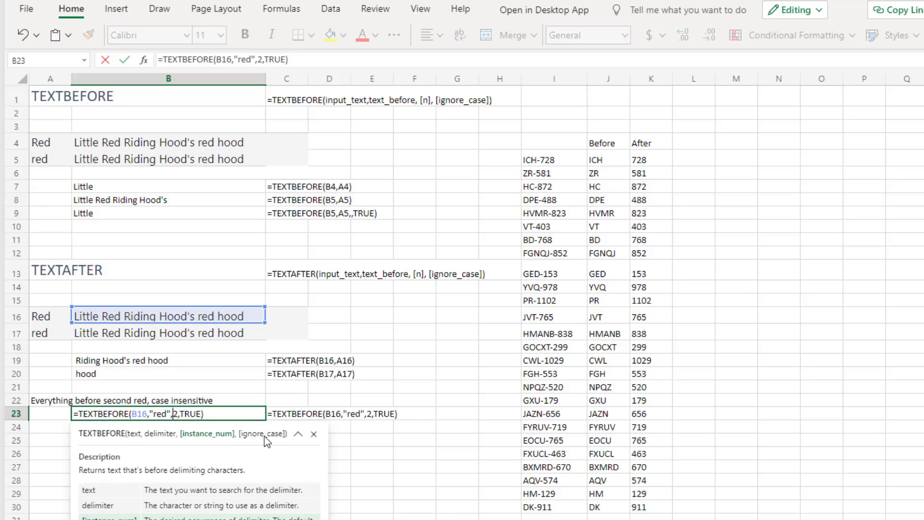
{"action": "key", "text": "Escape"}
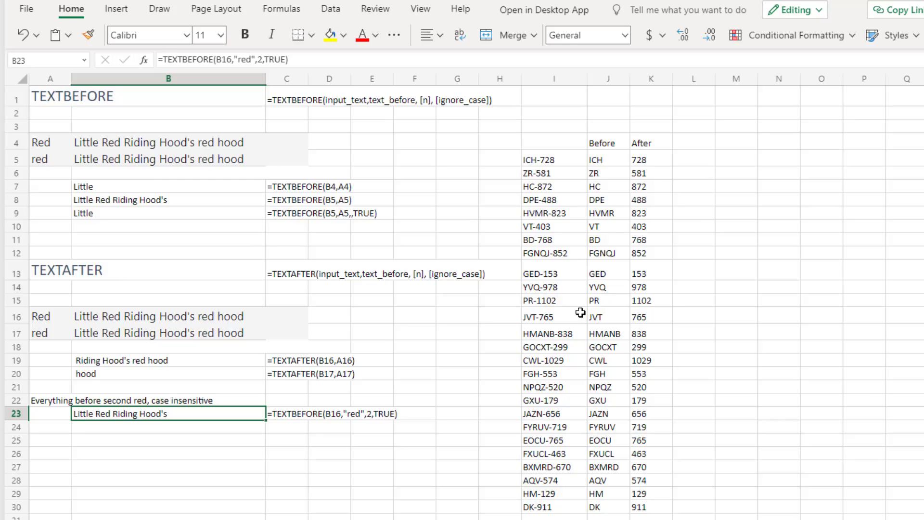
- View the TEXTBEFORE formula in J5 and the TEXTAFTER formula in K5 without changing them
{"action": "left_click", "coordinate": [608, 155]}
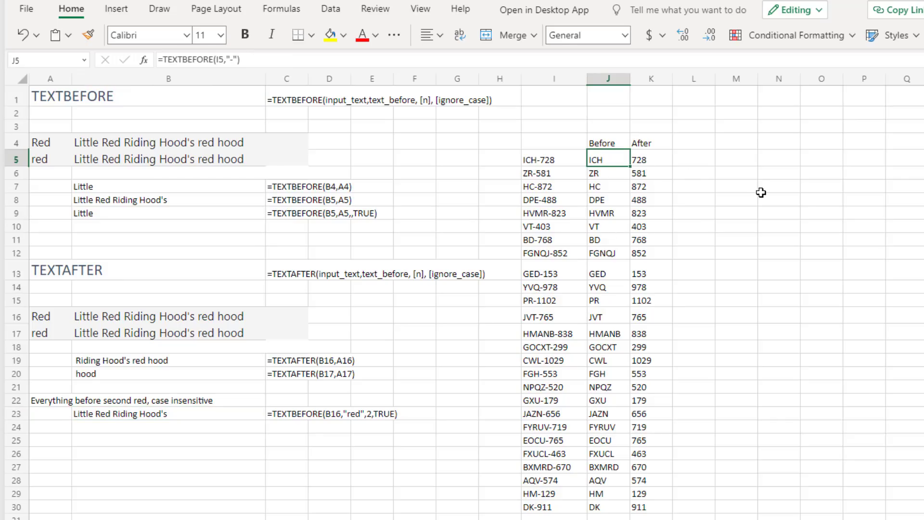
{"action": "key", "text": "F2"}
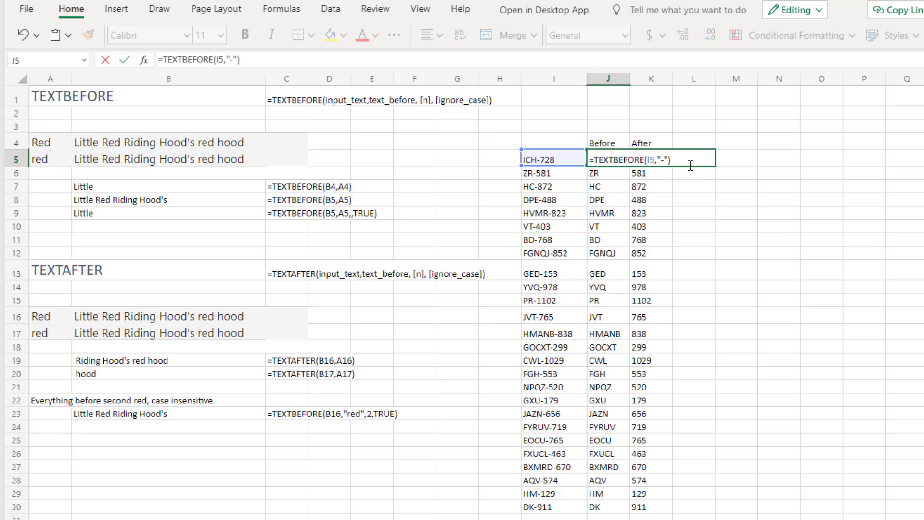
{"action": "type", "text": "`"}
{"action": "key", "text": "Escape"}
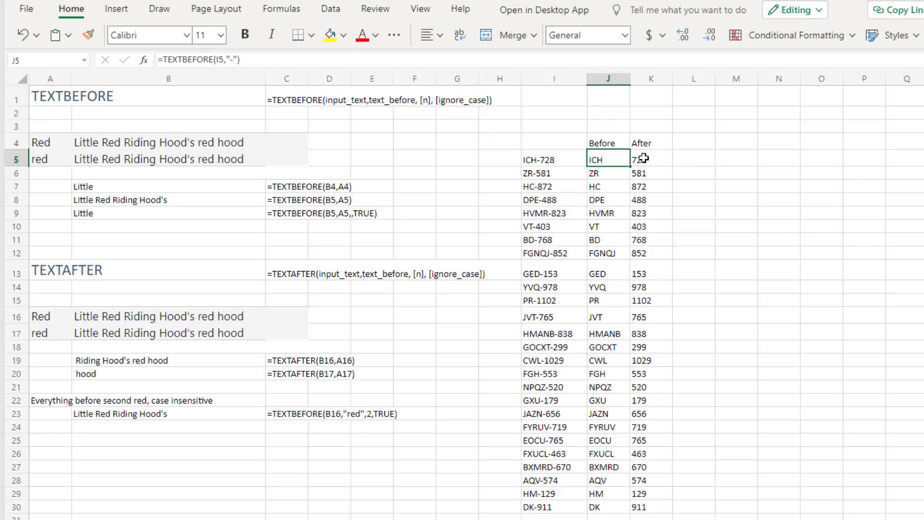
{"action": "left_click", "coordinate": [670, 166]}
{"action": "key", "text": "F2"}
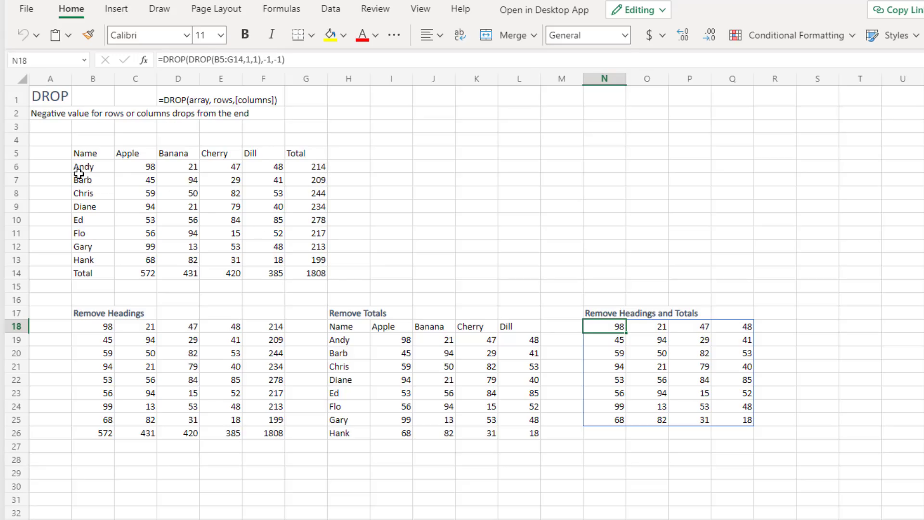
- Review the Remove Headings, Remove Totals and nested DROP formulas in B18, H18 and N18
{"action": "left_click", "coordinate": [98, 326]}
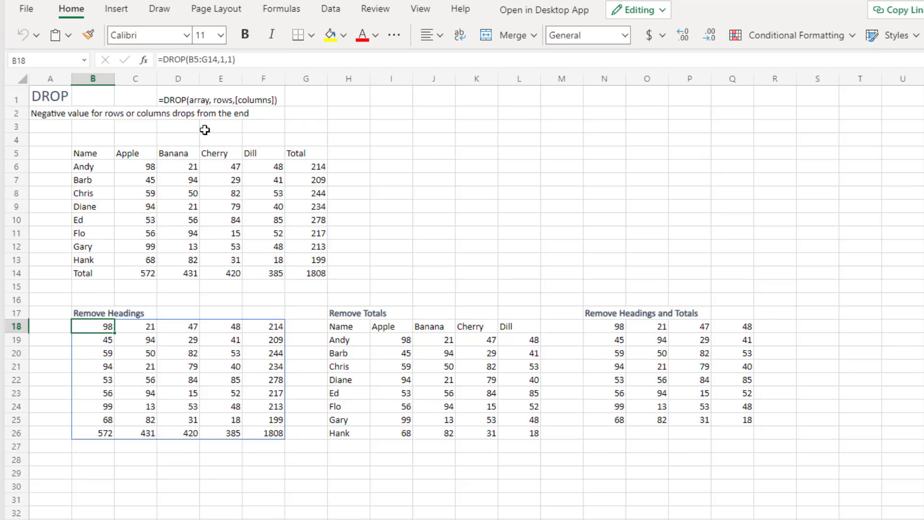
{"action": "key", "text": "F2"}
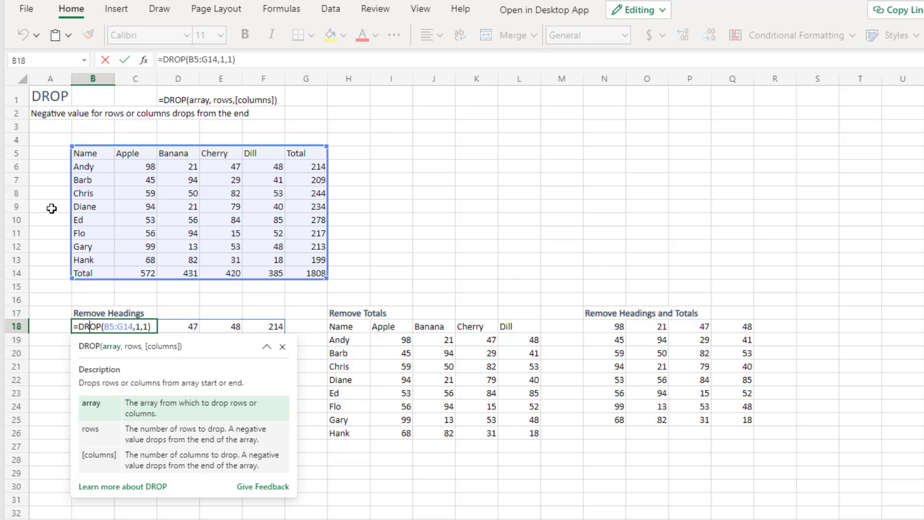
{"action": "key", "text": "Escape"}
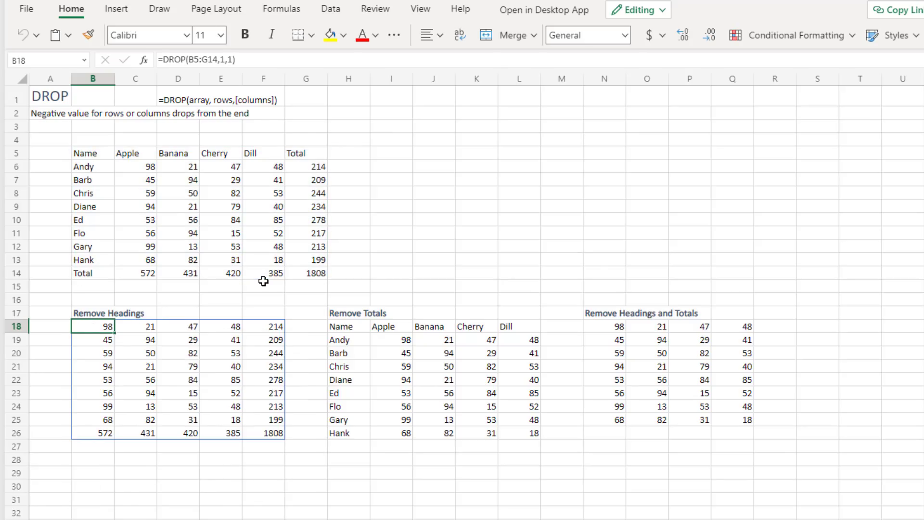
{"action": "left_click", "coordinate": [341, 327]}
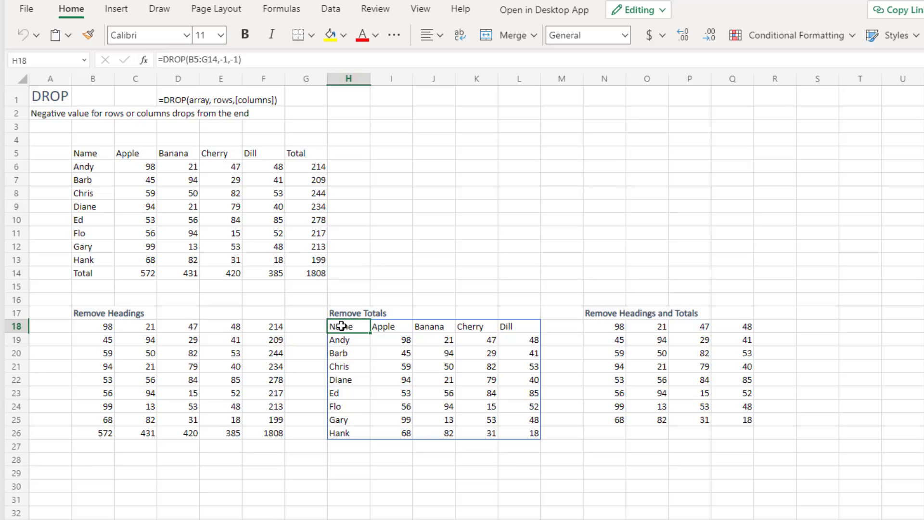
{"action": "key", "text": "F2"}
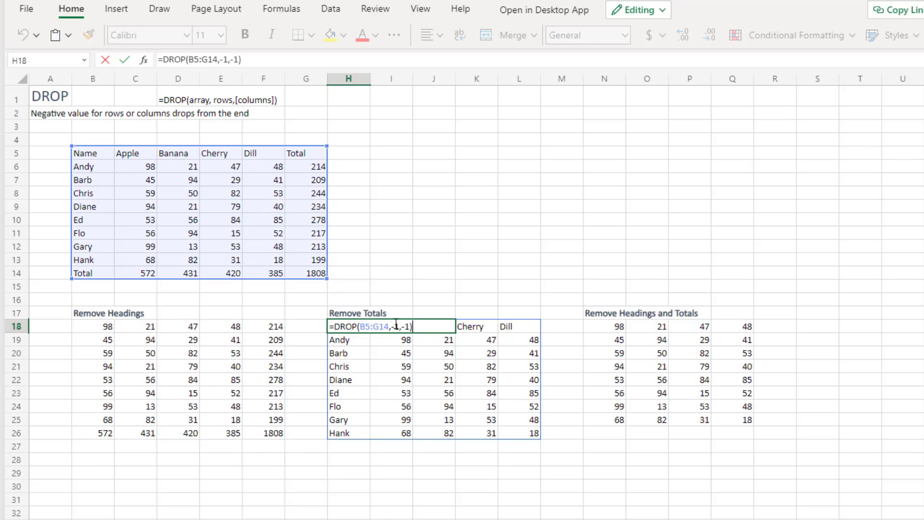
{"action": "key", "text": "Escape"}
{"action": "left_click", "coordinate": [597, 325]}
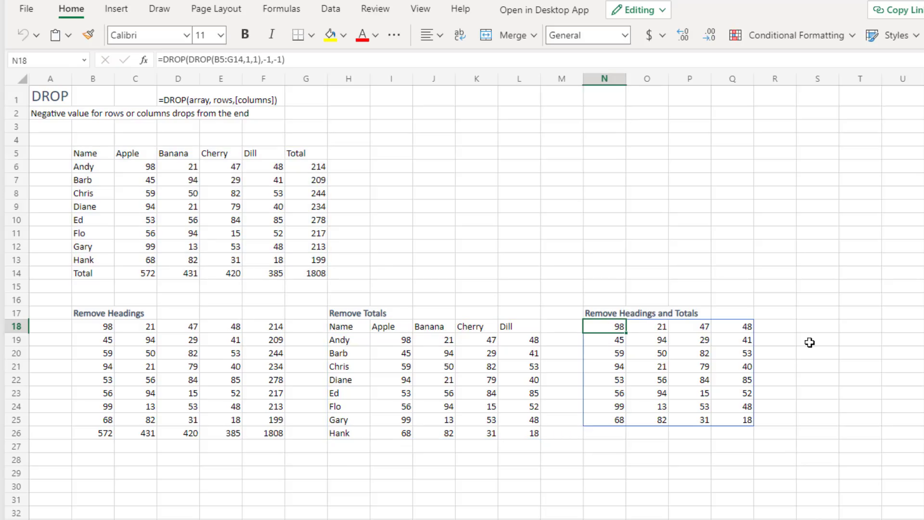
{"action": "key", "text": "F2"}
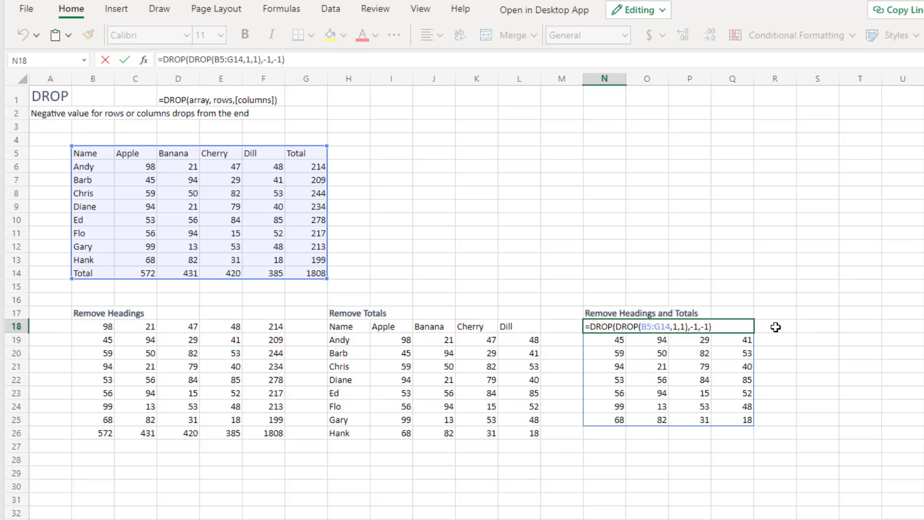
{"action": "key", "text": "Escape"}
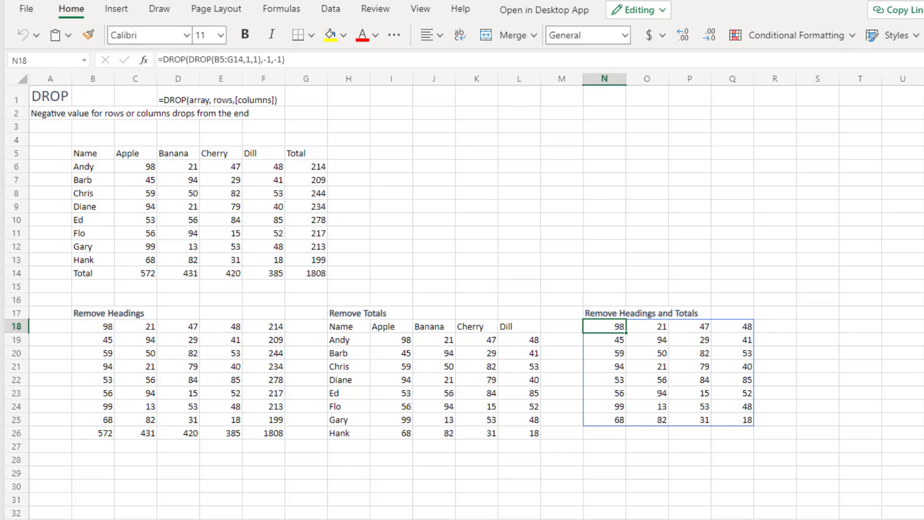
{"action": "key", "text": "ctrl+Page_Down"}
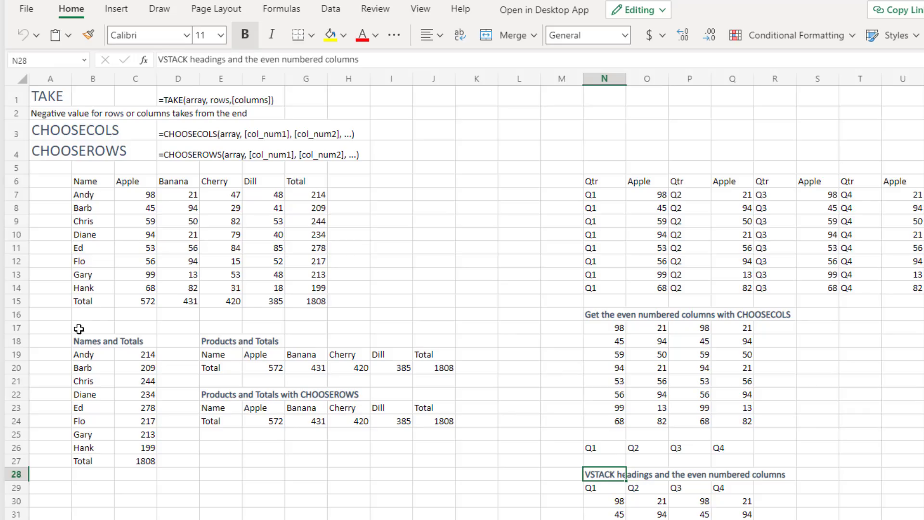
{"action": "left_click", "coordinate": [83, 354]}
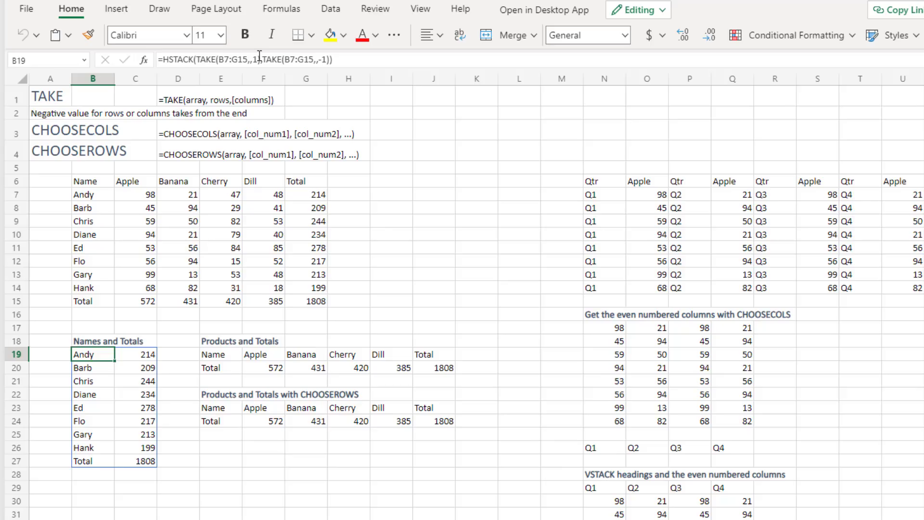
{"action": "left_click", "coordinate": [250, 354]}
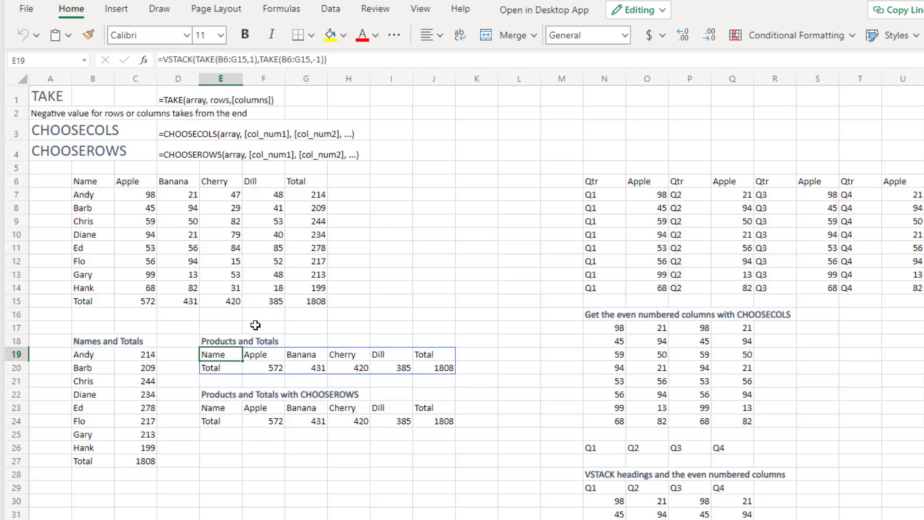
{"action": "double_click", "coordinate": [266, 355]}
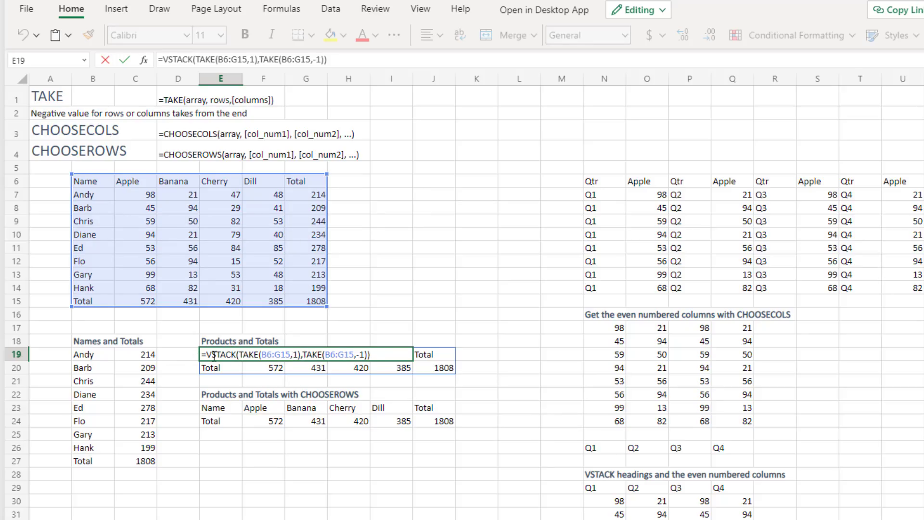
{"action": "key", "text": "Return"}
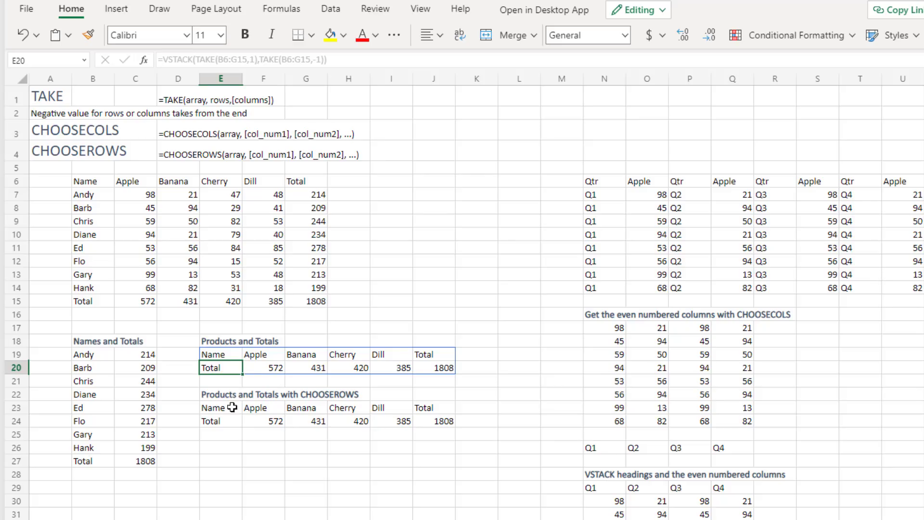
- Review the CHOOSEROWS formula in E23 without changing it
{"action": "left_click", "coordinate": [218, 408]}
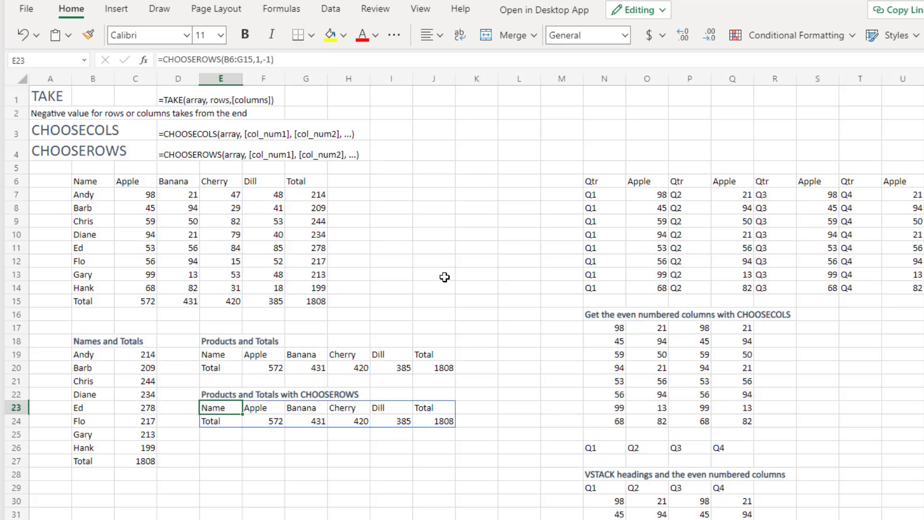
{"action": "key", "text": "F2"}
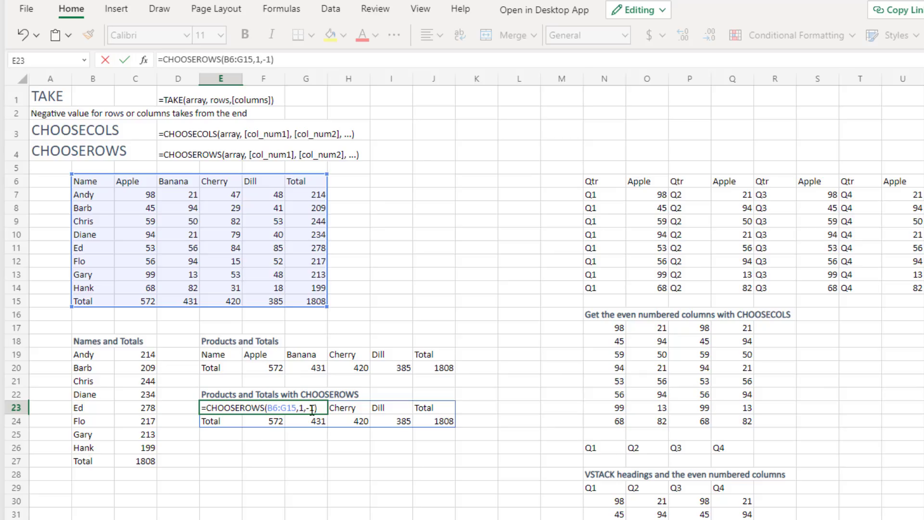
{"action": "key", "text": "Return"}
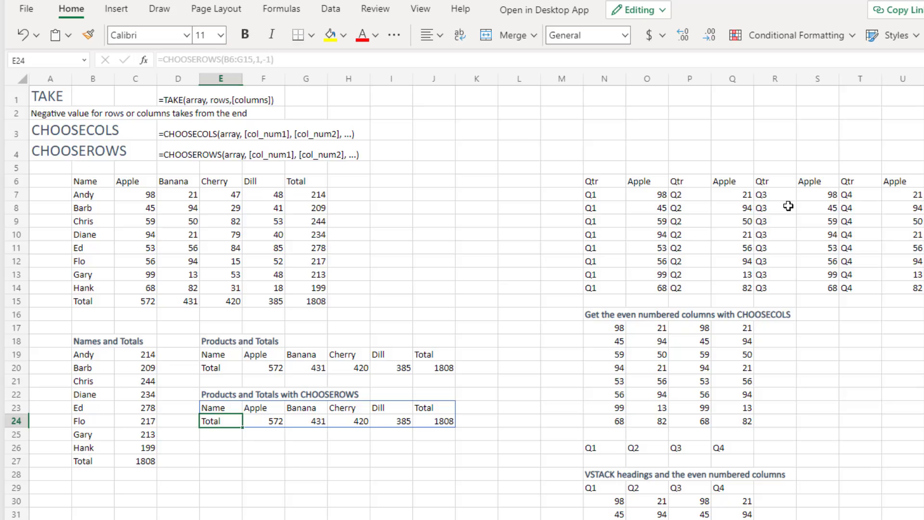
- Inspect the even-numbered CHOOSECOLS, Q1–Q4 heading and VSTACK formulas
{"action": "left_click", "coordinate": [608, 329]}
{"action": "key", "text": "F2"}
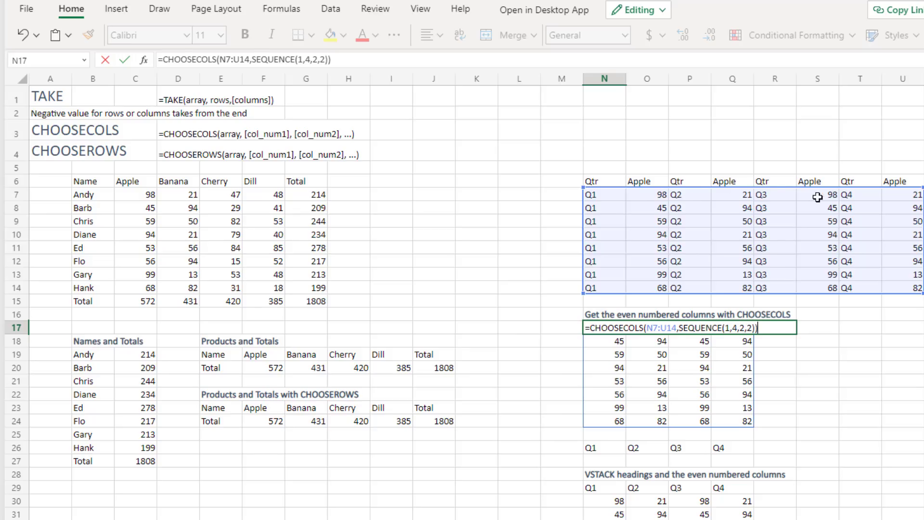
{"action": "key", "text": "ctrl+Return"}
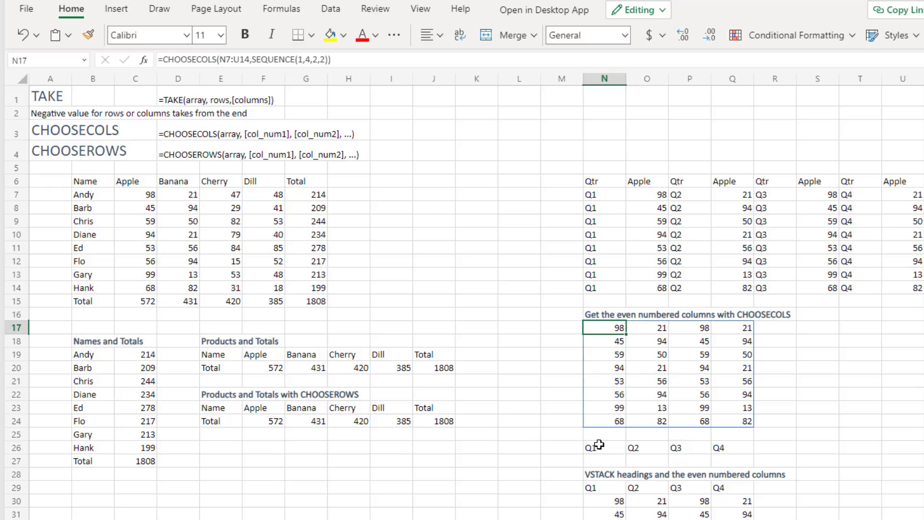
{"action": "double_click", "coordinate": [598, 445]}
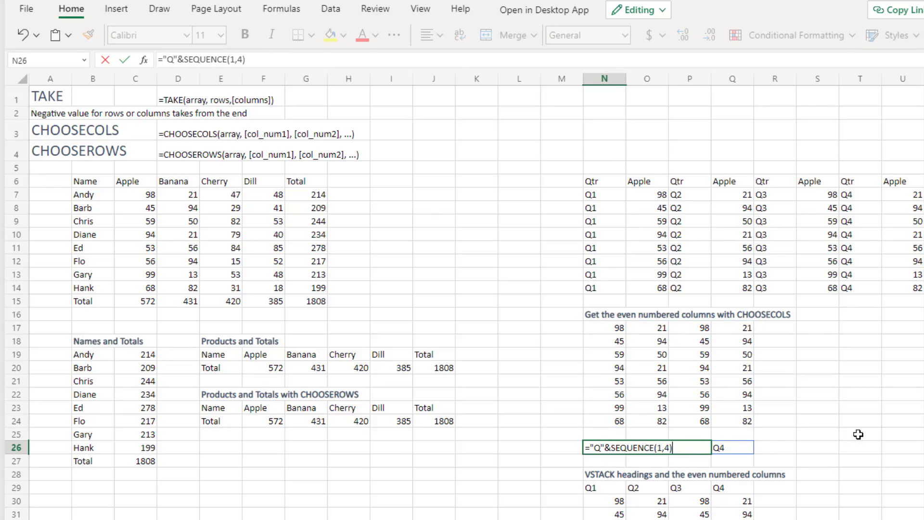
{"action": "key", "text": "ctrl+Return"}
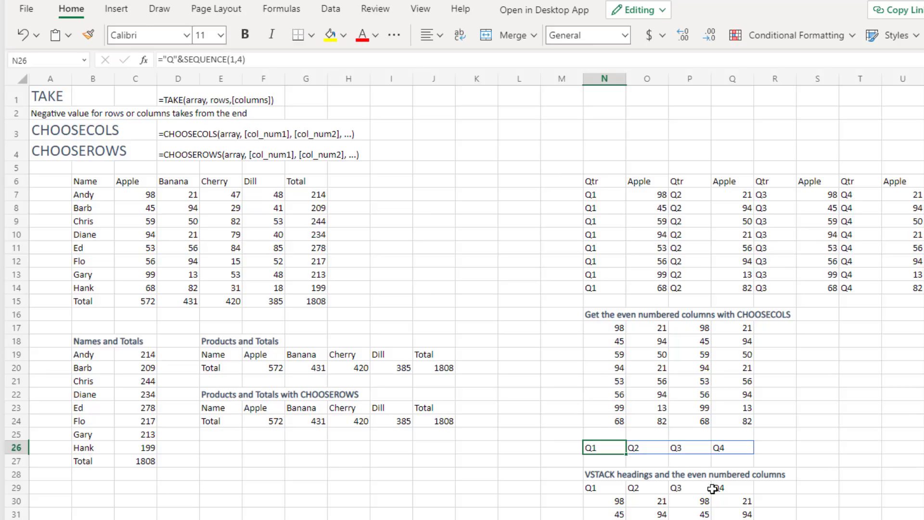
{"action": "double_click", "coordinate": [603, 489]}
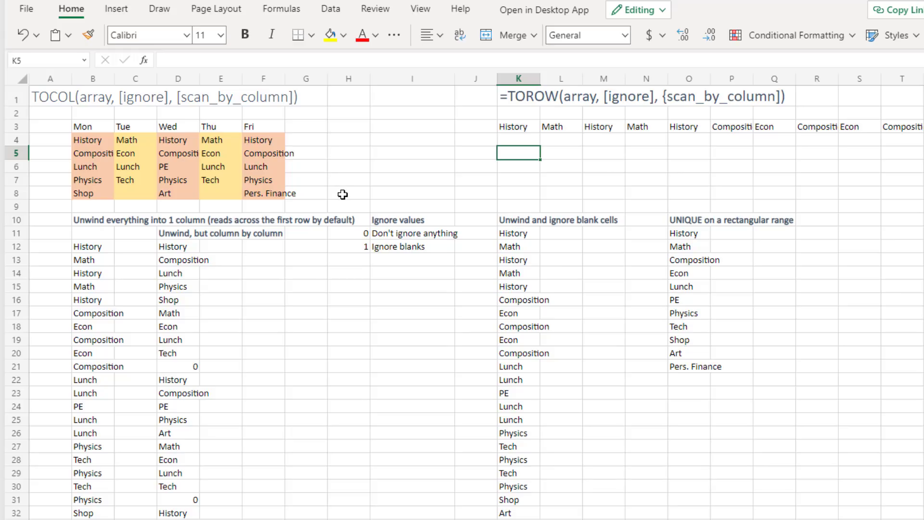
- Review the TOCOL timetable formulas, including D12's scan_by_column argument
{"action": "double_click", "coordinate": [98, 248]}
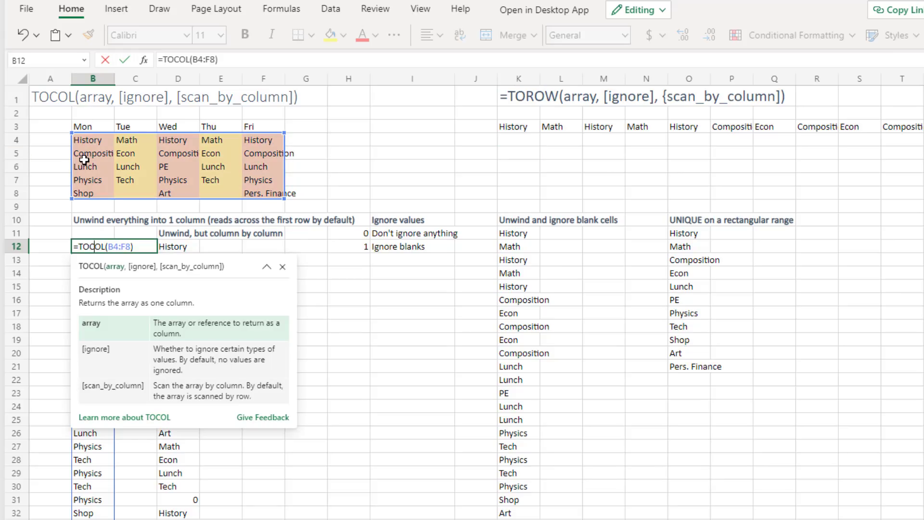
{"action": "key", "text": "Escape"}
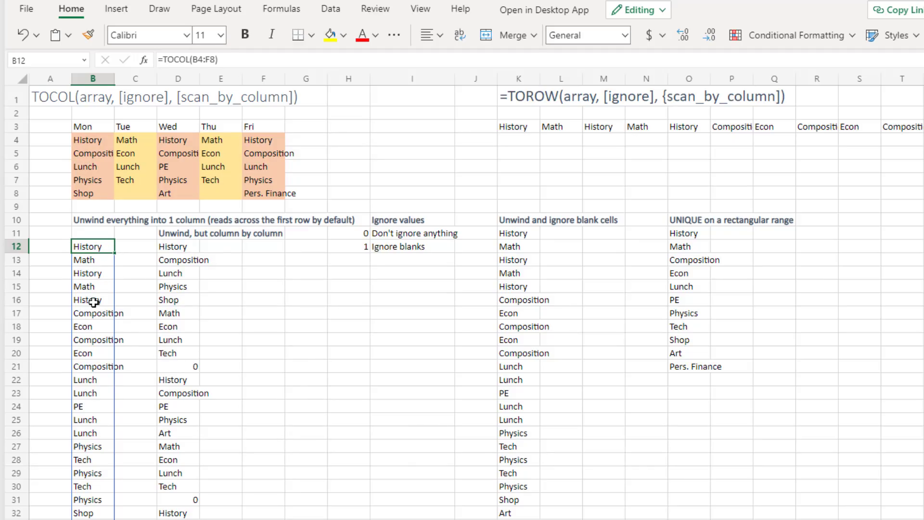
{"action": "left_click", "coordinate": [180, 246]}
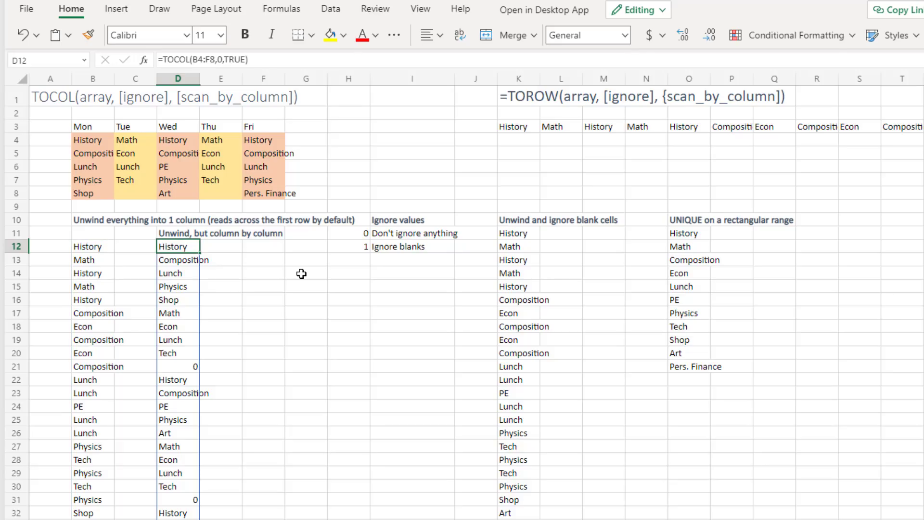
{"action": "key", "text": "F2"}
{"action": "left_click", "coordinate": [232, 247]}
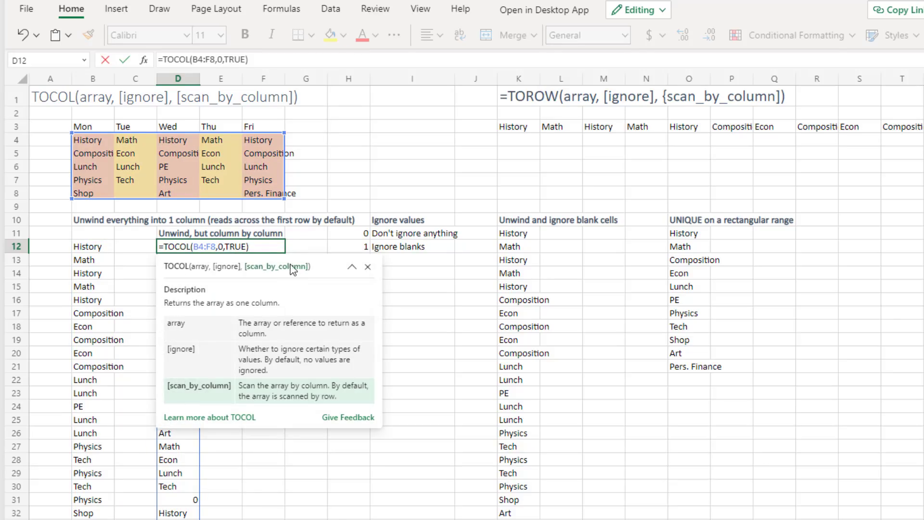
{"action": "key", "text": "Escape"}
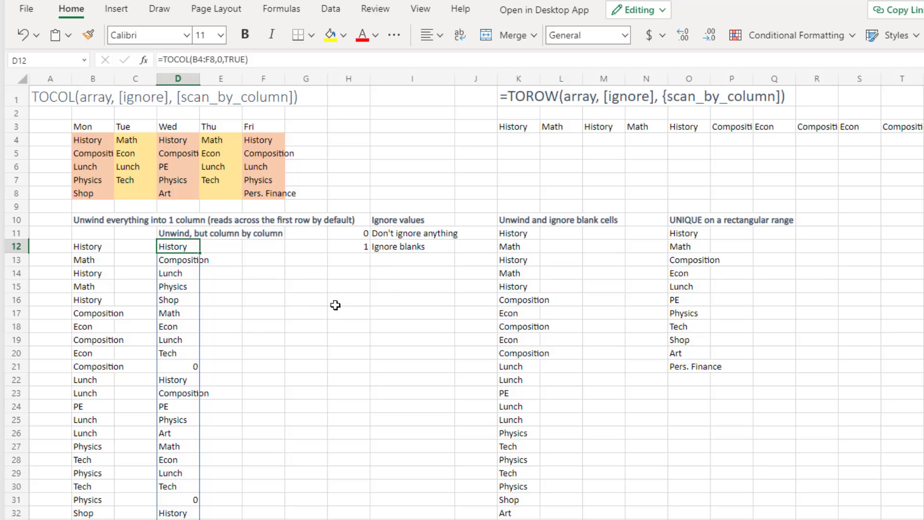
- Inspect the ignore-blanks TOCOL formula in K11 and the UNIQUE formula in O11
{"action": "left_click", "coordinate": [508, 233]}
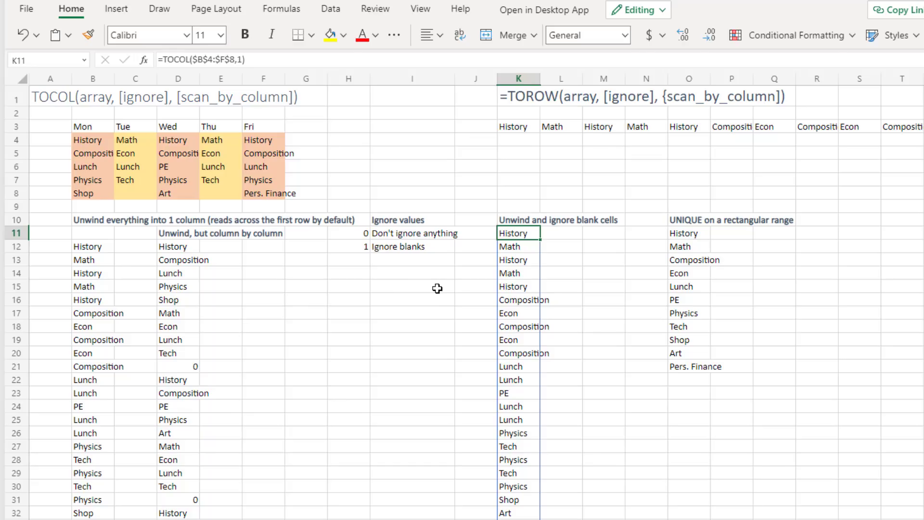
{"action": "key", "text": "F2"}
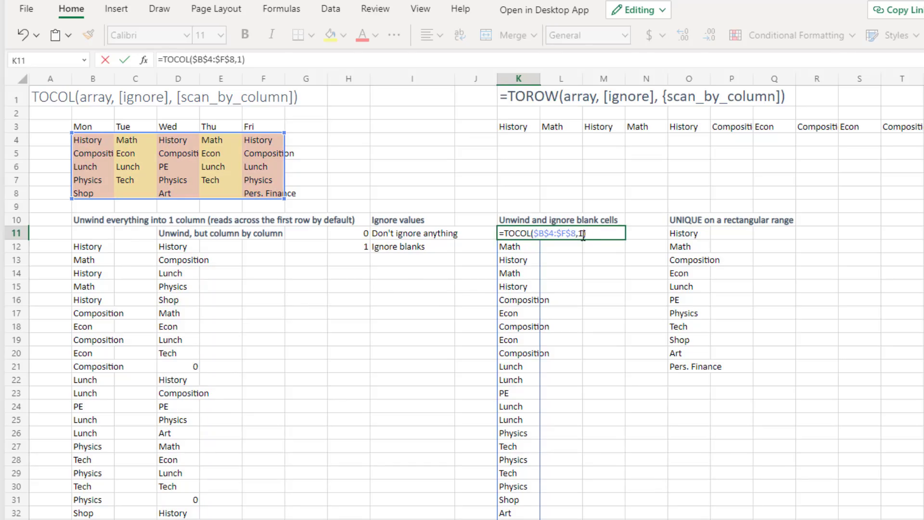
{"action": "key", "text": "Escape"}
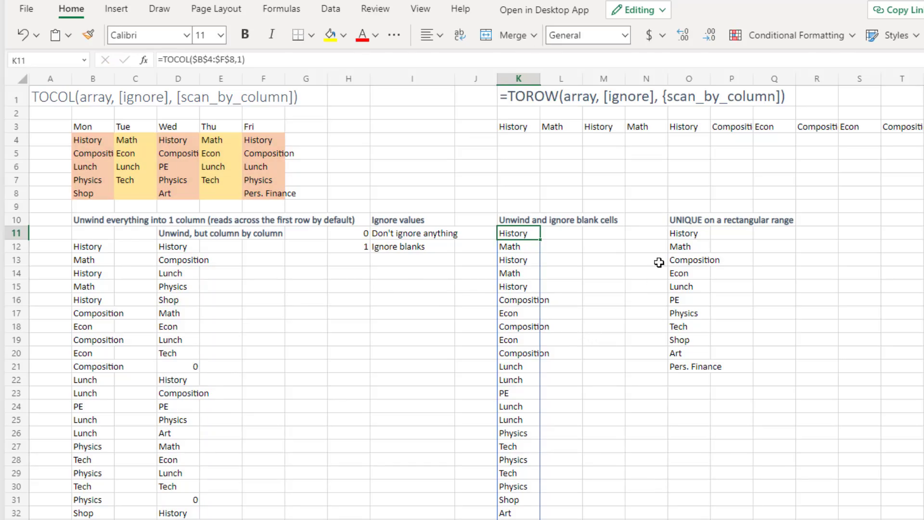
{"action": "left_click", "coordinate": [684, 233]}
{"action": "key", "text": "F2"}
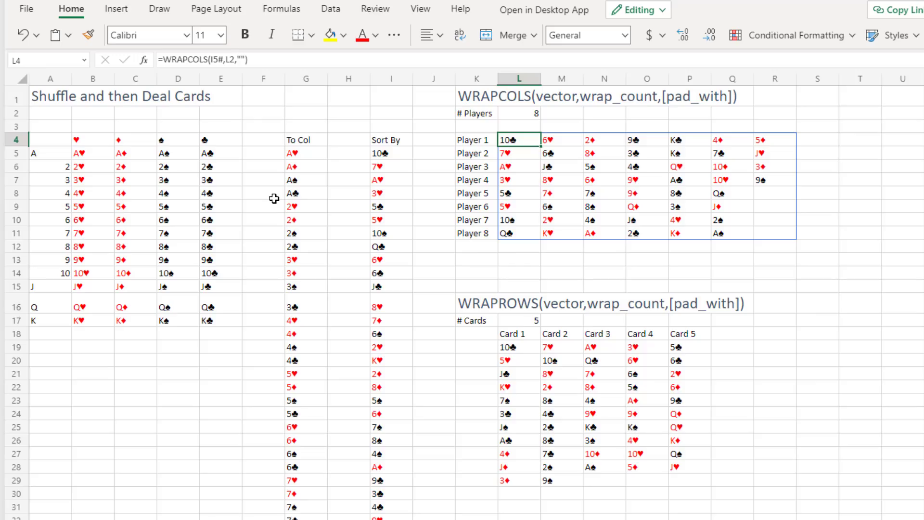
- Change G5's To Col formula to =TOCOL(B5#) to use the whole spilled card grid
{"action": "left_click", "coordinate": [80, 153]}
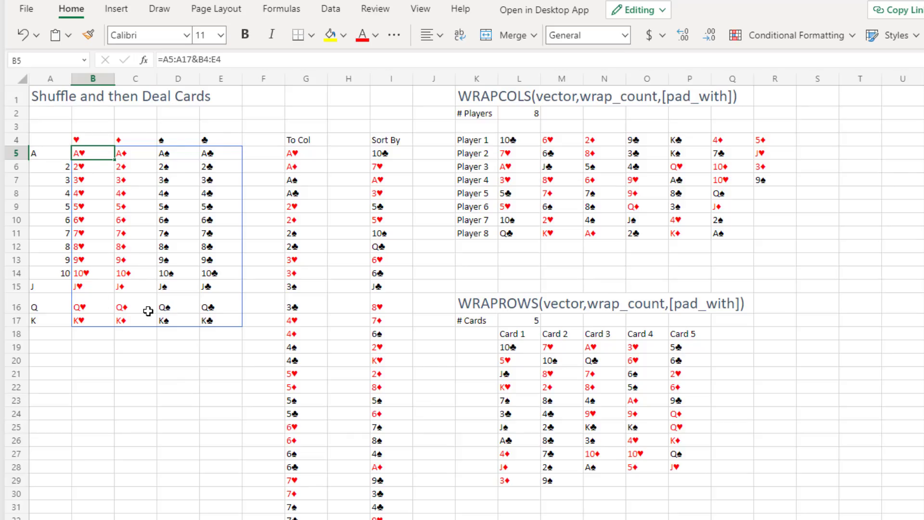
{"action": "left_click", "coordinate": [301, 153]}
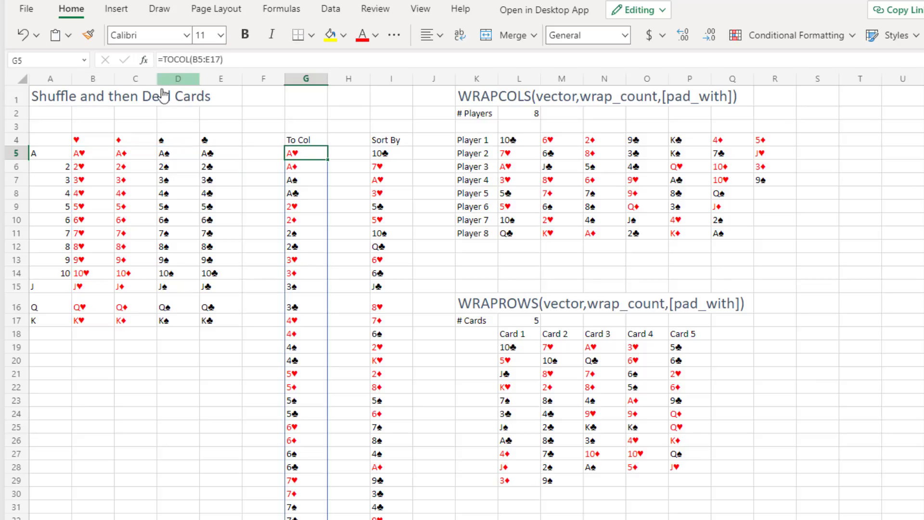
{"action": "key", "text": "F2"}
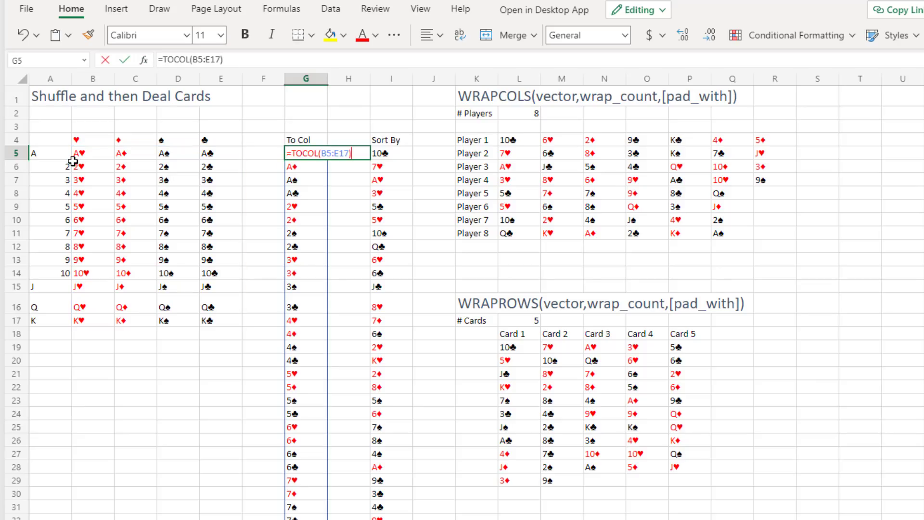
{"action": "left_click", "coordinate": [333, 153]}
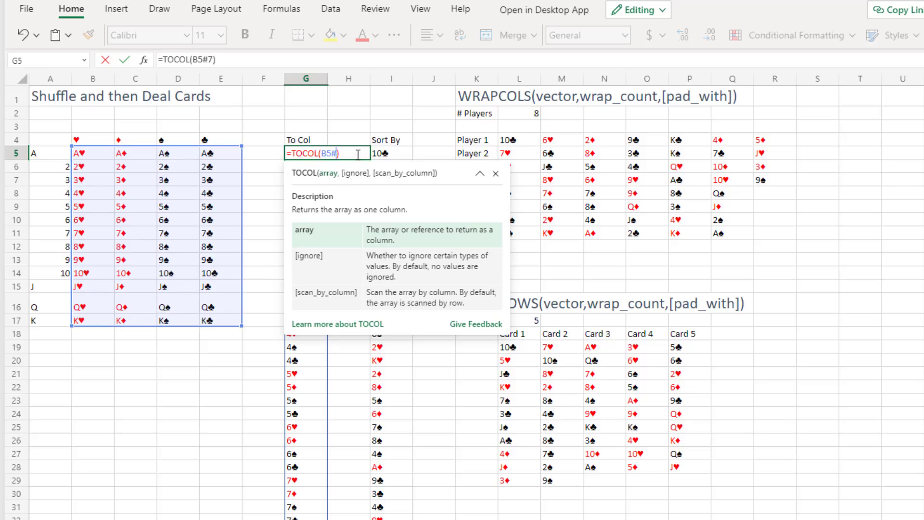
{"action": "key", "text": "Return"}
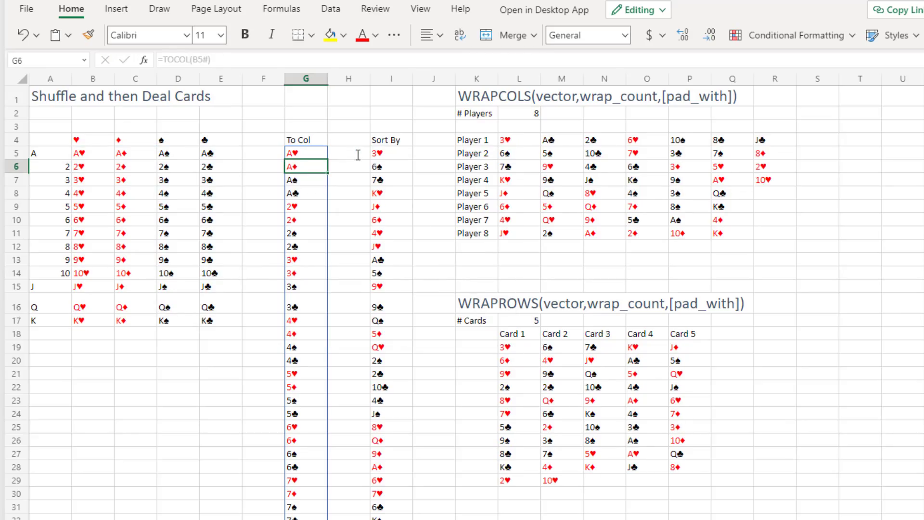
- Re-enter I5's =SORTBY(TOCOL(B5#),RANDARRAY(52)) to reshuffle the deck
{"action": "left_click", "coordinate": [380, 154]}
{"action": "key", "text": "F2"}
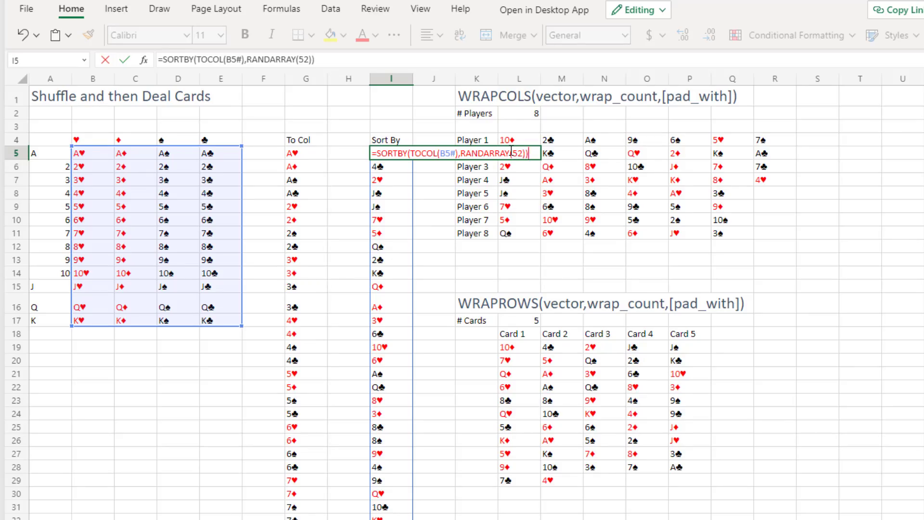
{"action": "key", "text": "ctrl+Return"}
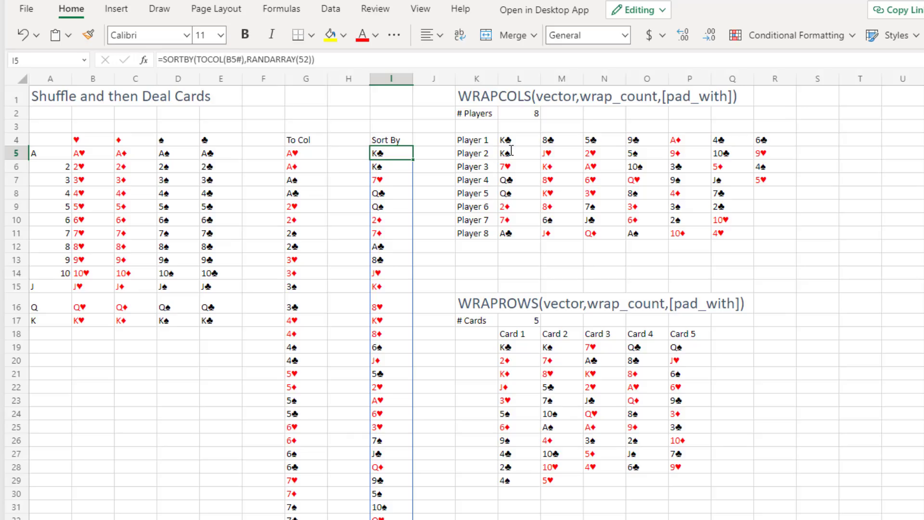
- Set the player count in L2 to 4 and check the WRAPCOLS deal in L4
{"action": "left_click", "coordinate": [529, 111]}
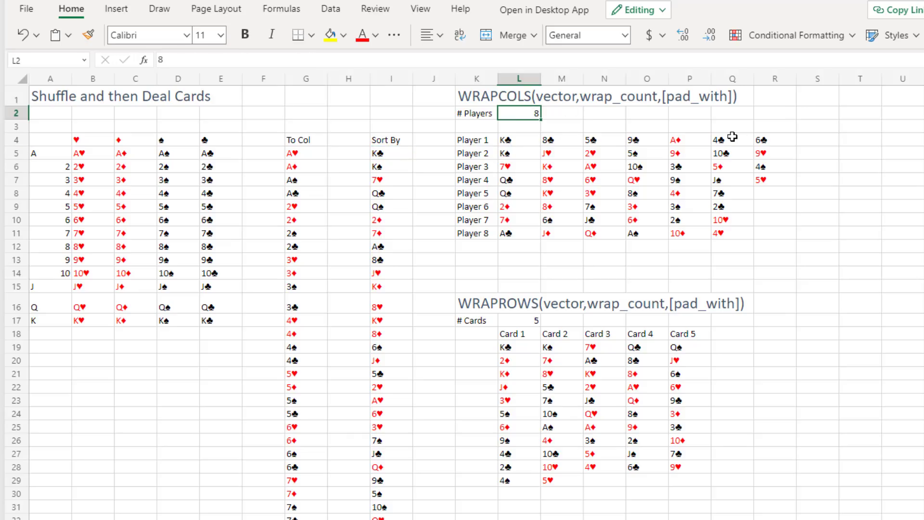
{"action": "type", "text": "4"}
{"action": "key", "text": "Return"}
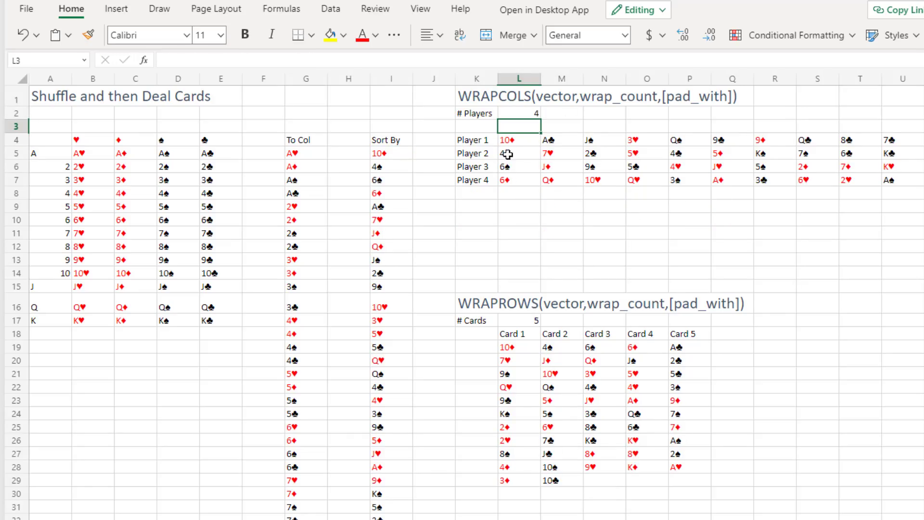
{"action": "left_click", "coordinate": [513, 139]}
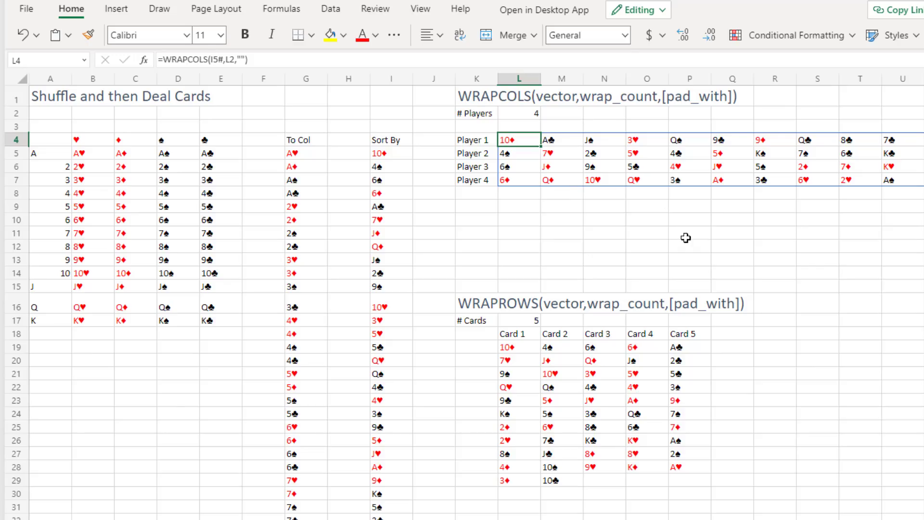
- Change the player count in L2 to 5 and check the WRAPCOLS and WRAPROWS deals
{"action": "left_click", "coordinate": [530, 113]}
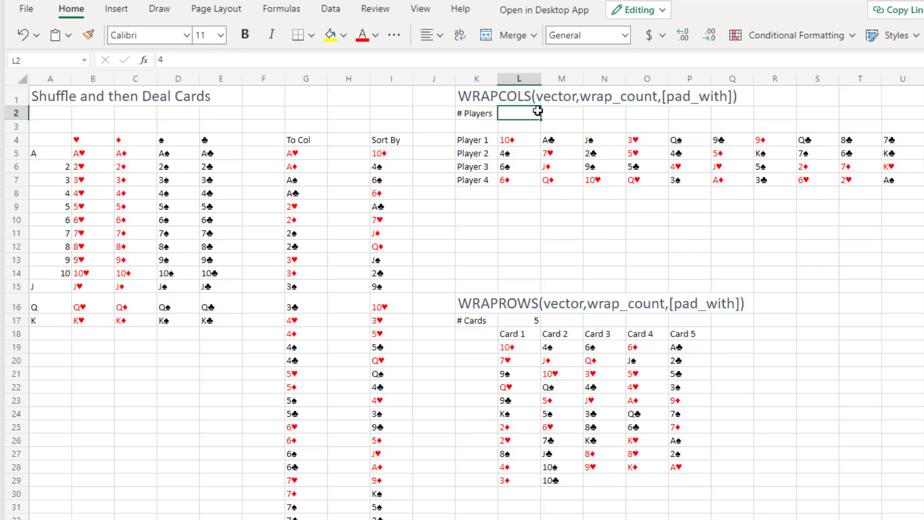
{"action": "type", "text": "5"}
{"action": "key", "text": "Return"}
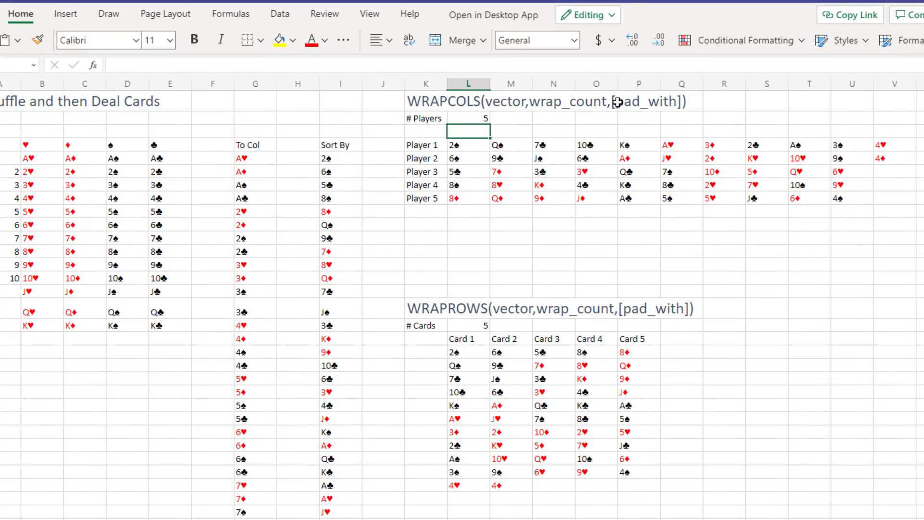
{"action": "left_click", "coordinate": [468, 144]}
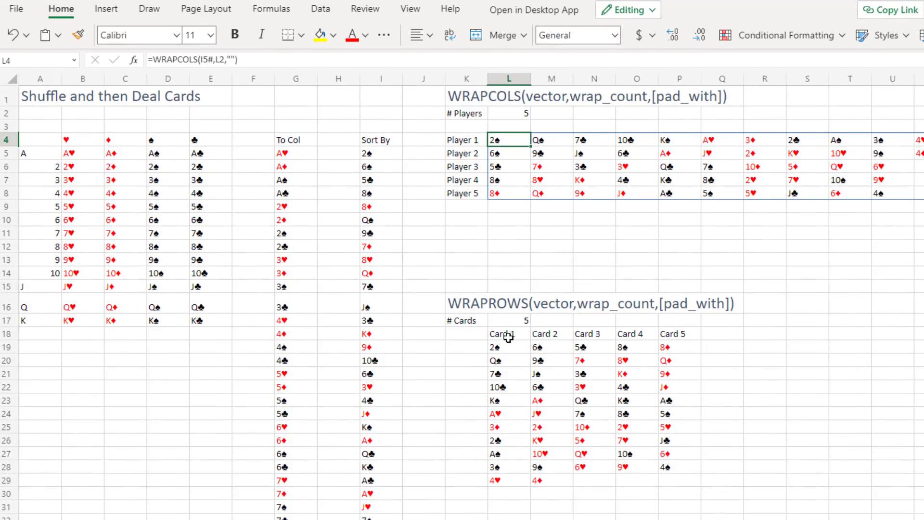
{"action": "left_click", "coordinate": [500, 345]}
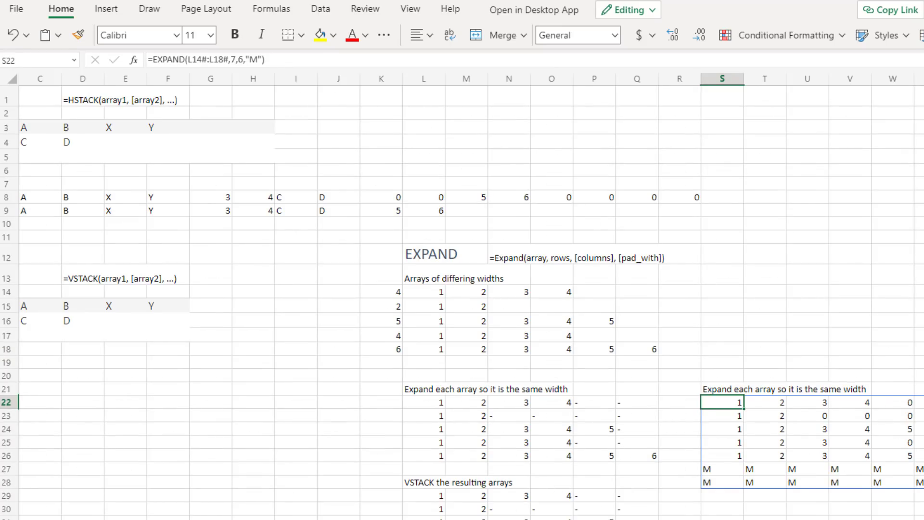
- Scroll left to see the HSTACK/VSTACK examples, then return to the TOCOL and TOROW sheet
{"action": "scroll", "coordinate": [462, 289], "scroll_direction": "left", "scroll_amount": 2}
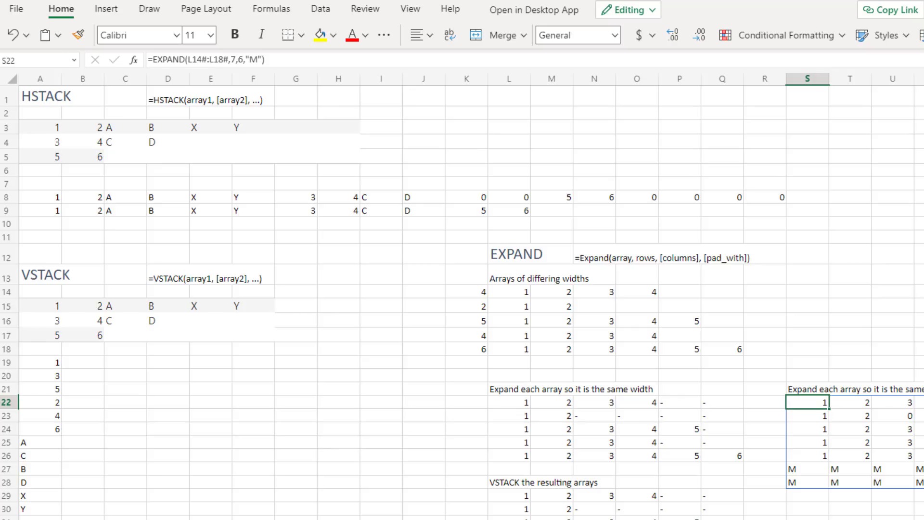
{"action": "key", "text": "ctrl+Page_Down"}
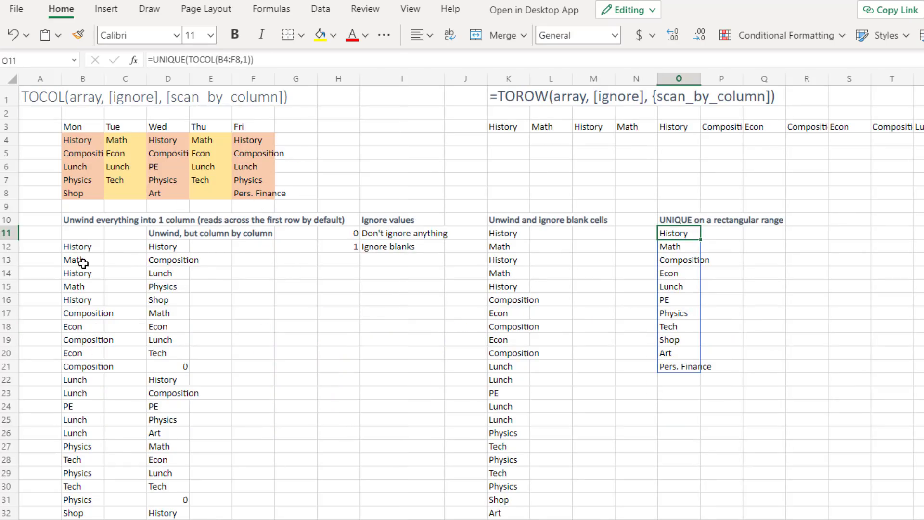
- Inspect the ignore-blanks TOCOL formula in K11 and the UNIQUE formula in O11, then go to the TEXTSPLIT sheet
{"action": "left_click", "coordinate": [511, 237]}
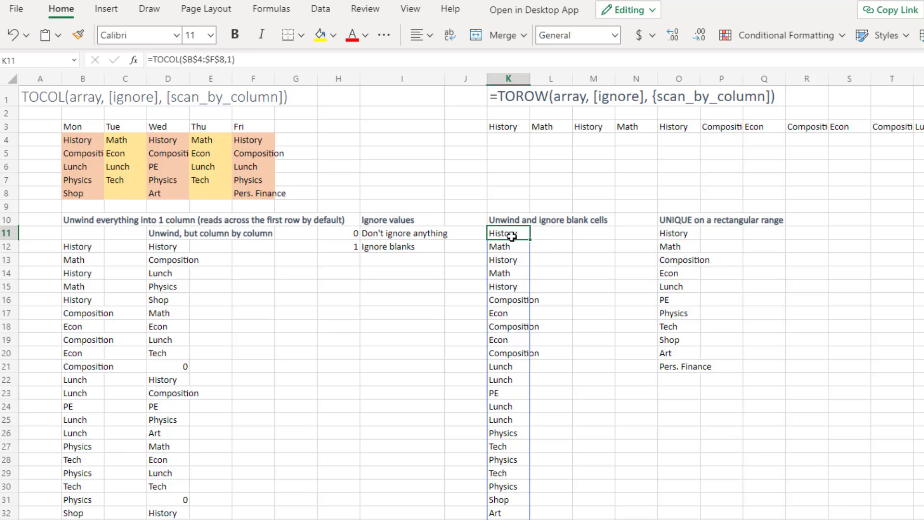
{"action": "left_click", "coordinate": [678, 232]}
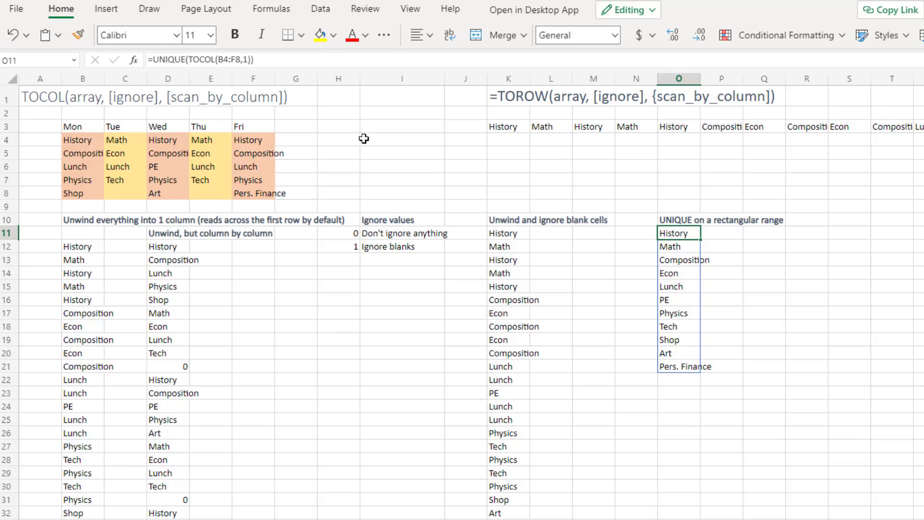
{"action": "key", "text": "ctrl+Page_Down"}
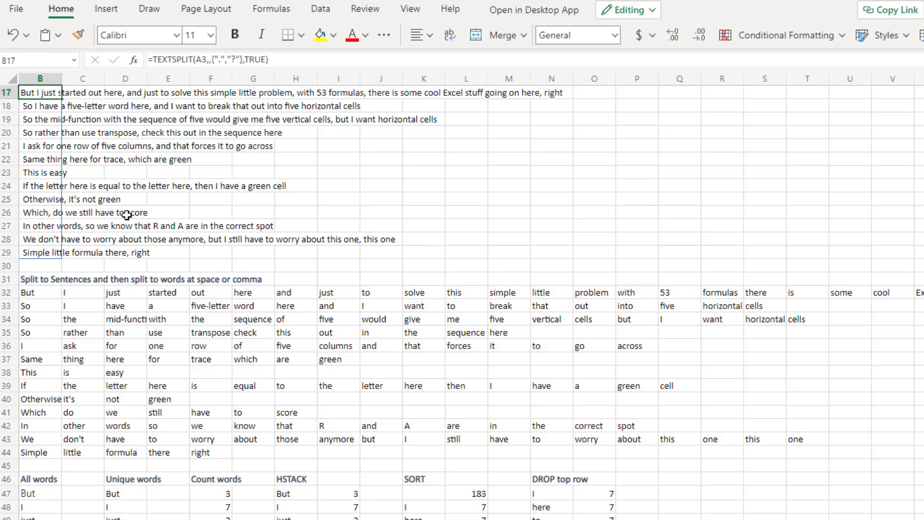
- Scroll to the top of the TEXTSPLIT sheet to view the sentence-split examples
{"action": "scroll", "coordinate": [125, 217], "scroll_direction": "up", "scroll_amount": 5}
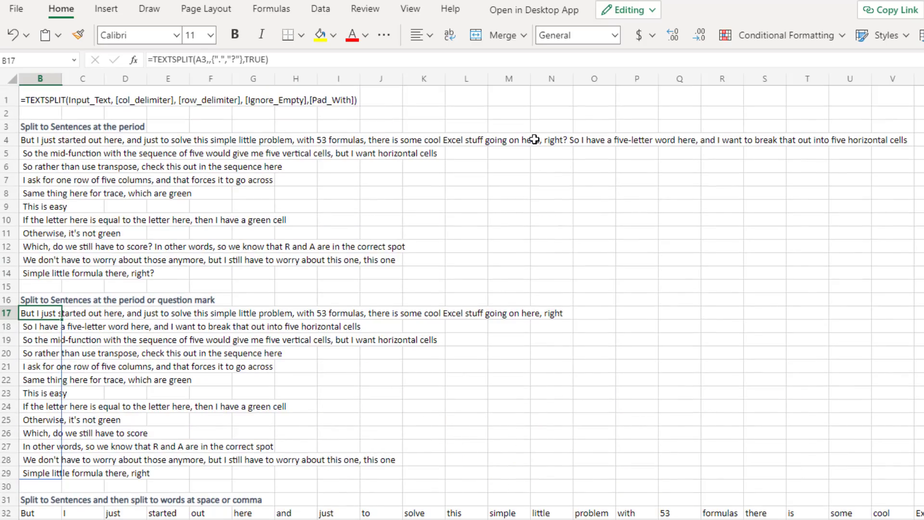